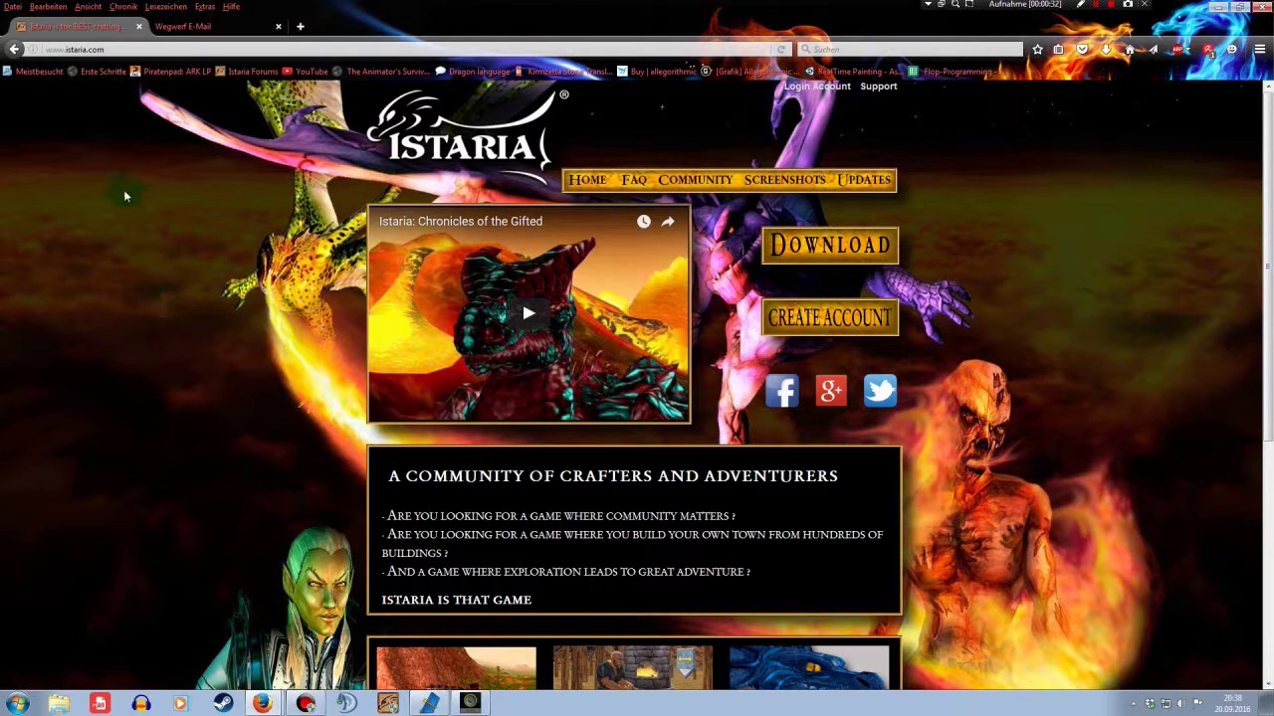
# Download the Istaria installer from istaria.com and save setup.exe to disk
pyautogui.click(51, 50)
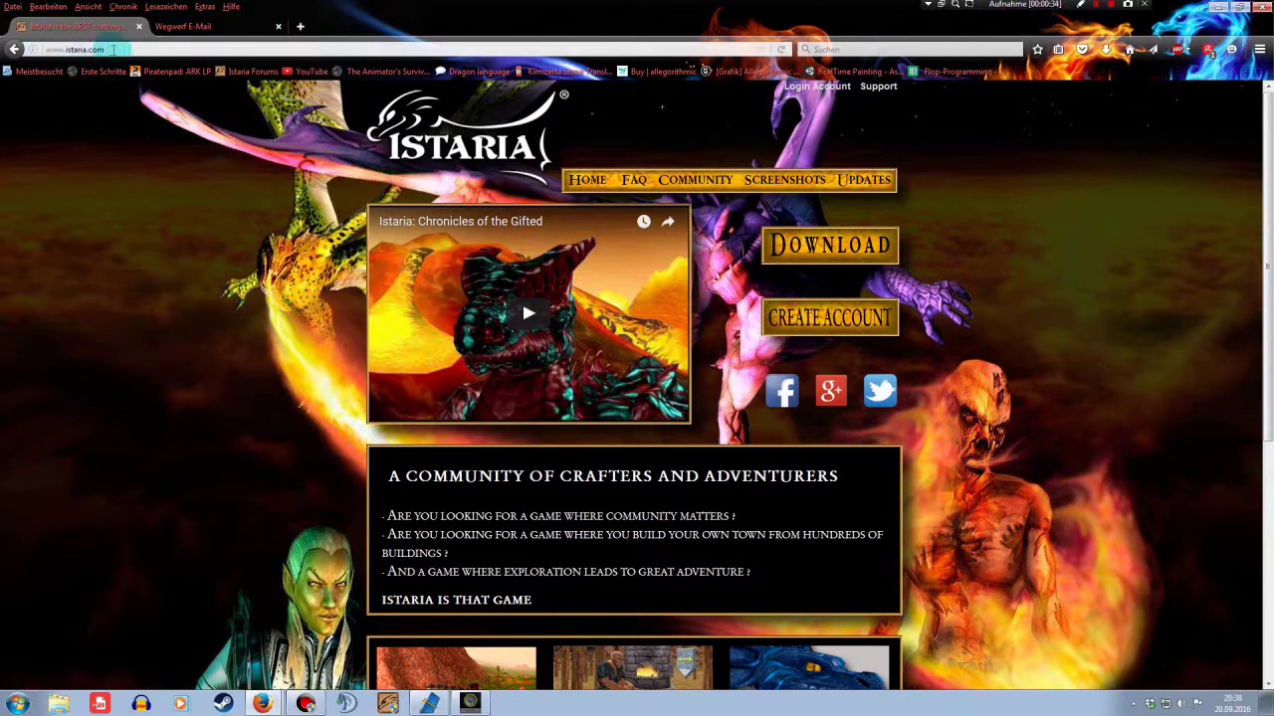
pyautogui.click(149, 106)
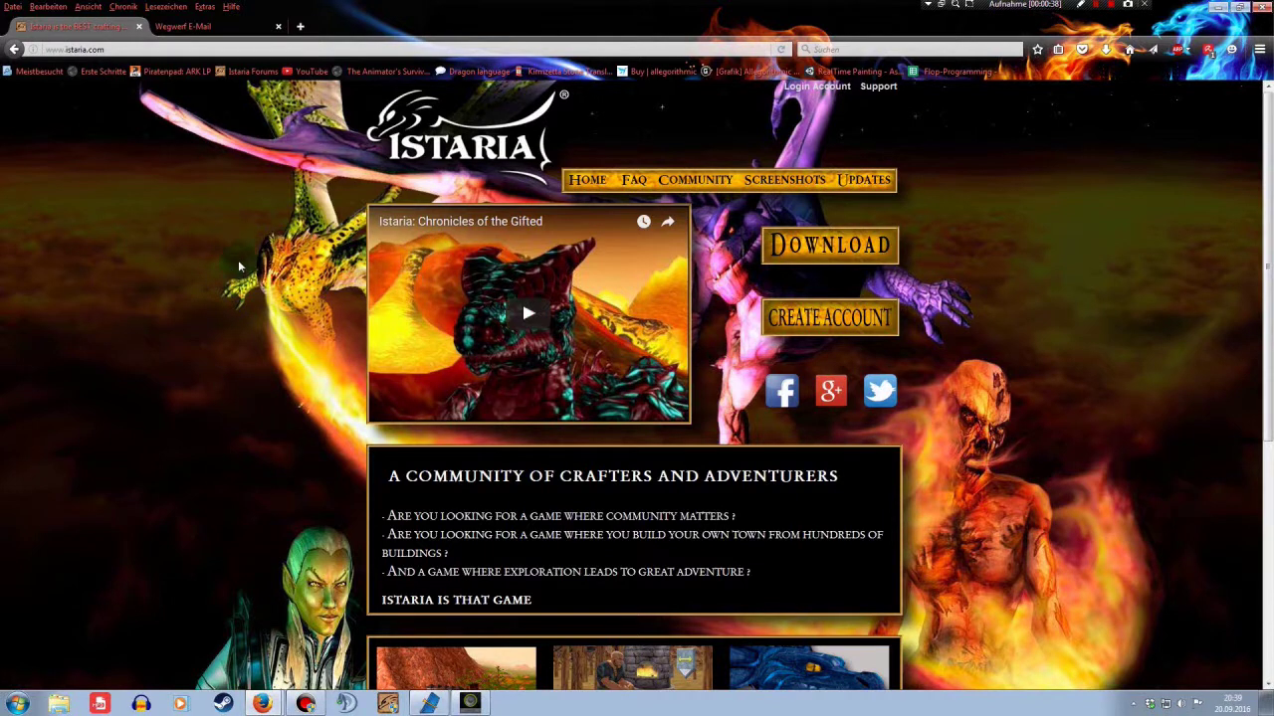
pyautogui.scroll(-2, 250, 267)
pyautogui.scroll(2, 250, 266)
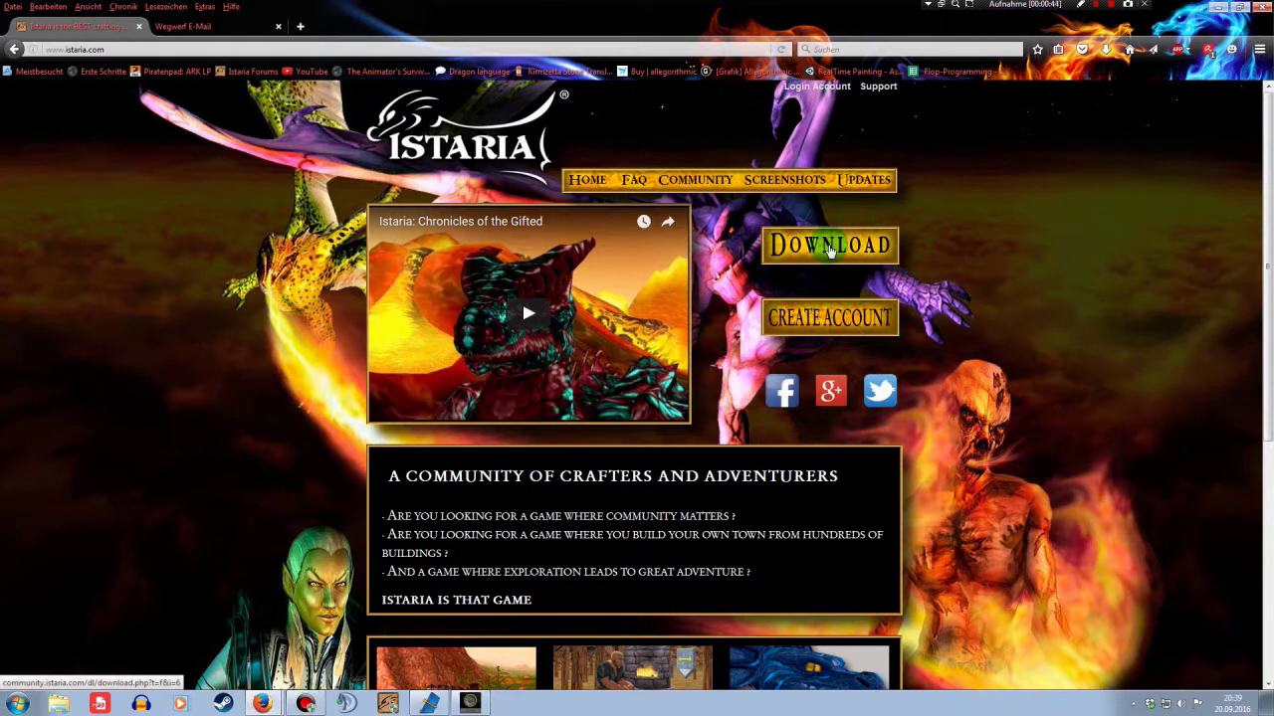
pyautogui.click(830, 250)
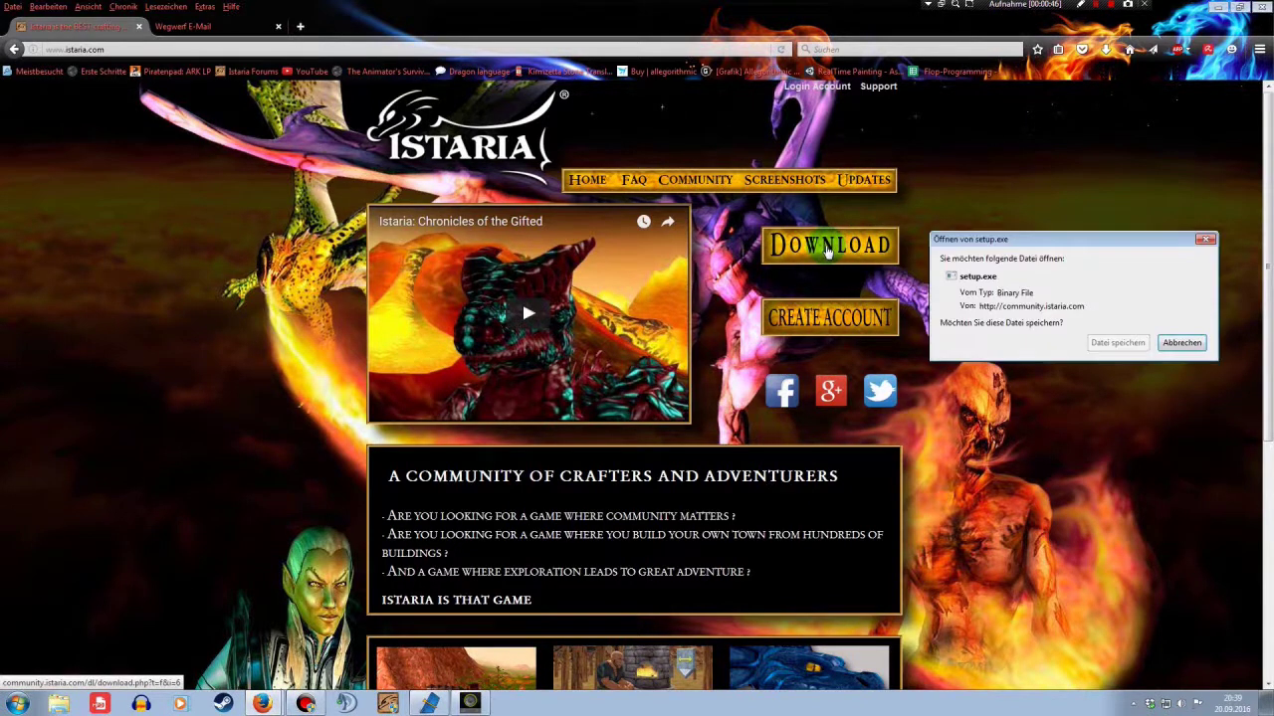
pyautogui.moveTo(979, 237); pyautogui.dragTo(986, 174)
pyautogui.click(1118, 278)
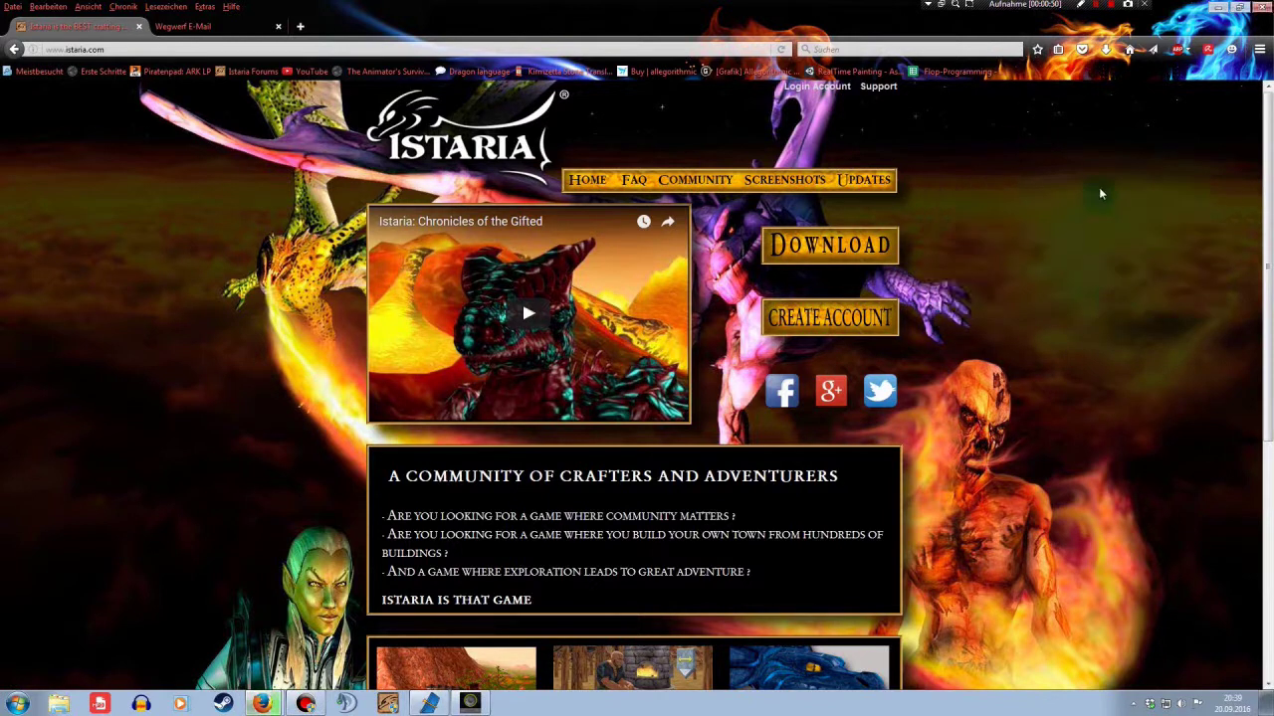
# Clear old entries from the downloads list and open the folder containing setup.exe
pyautogui.click(1104, 49)
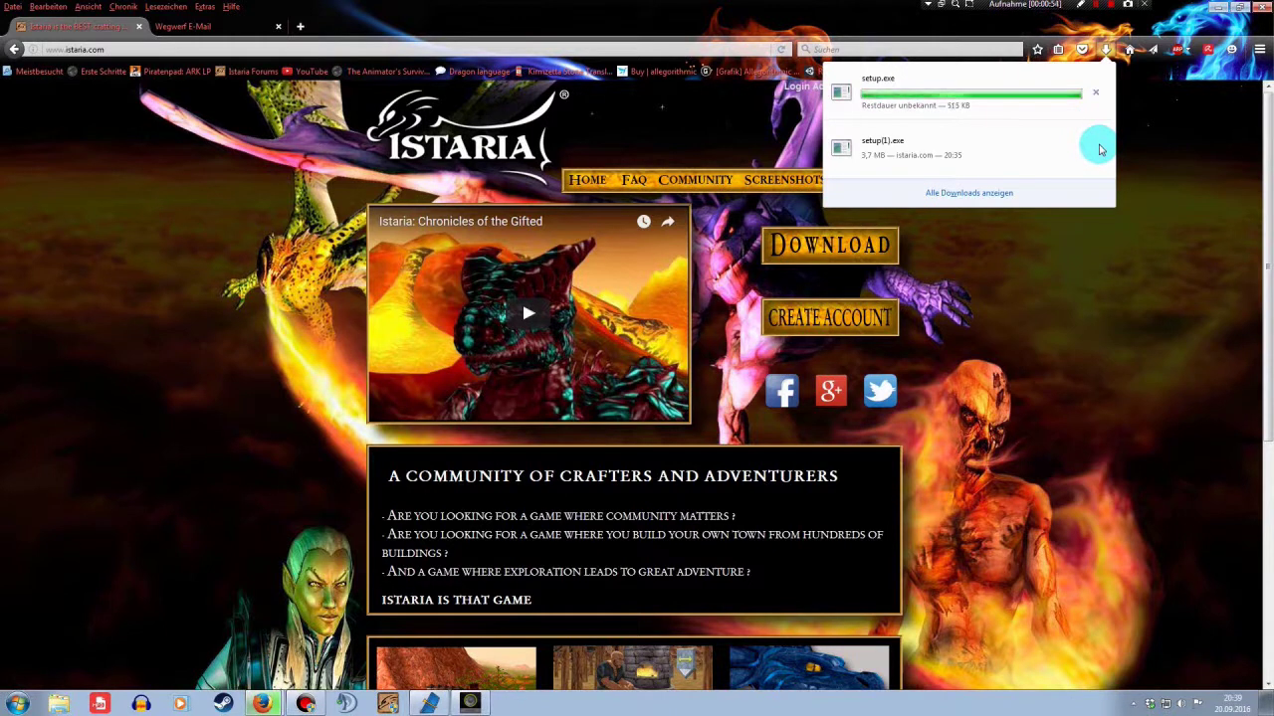
pyautogui.rightClick(1080, 149)
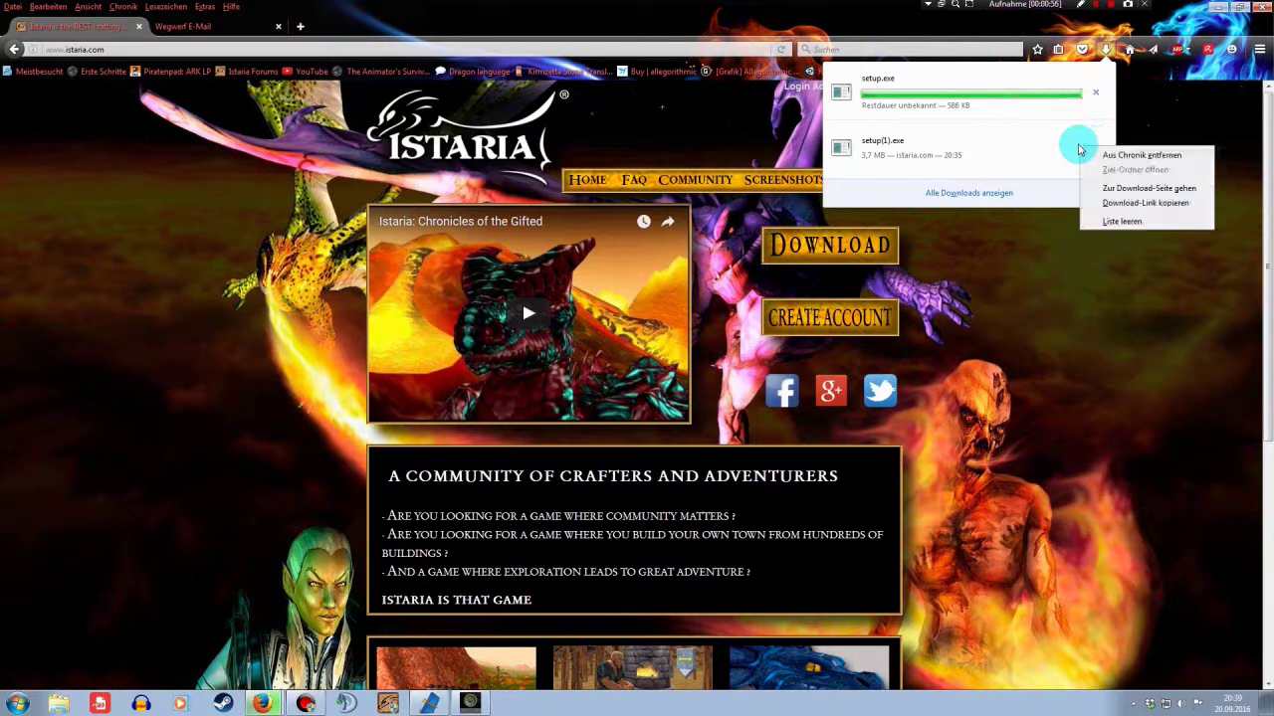
pyautogui.click(1120, 221)
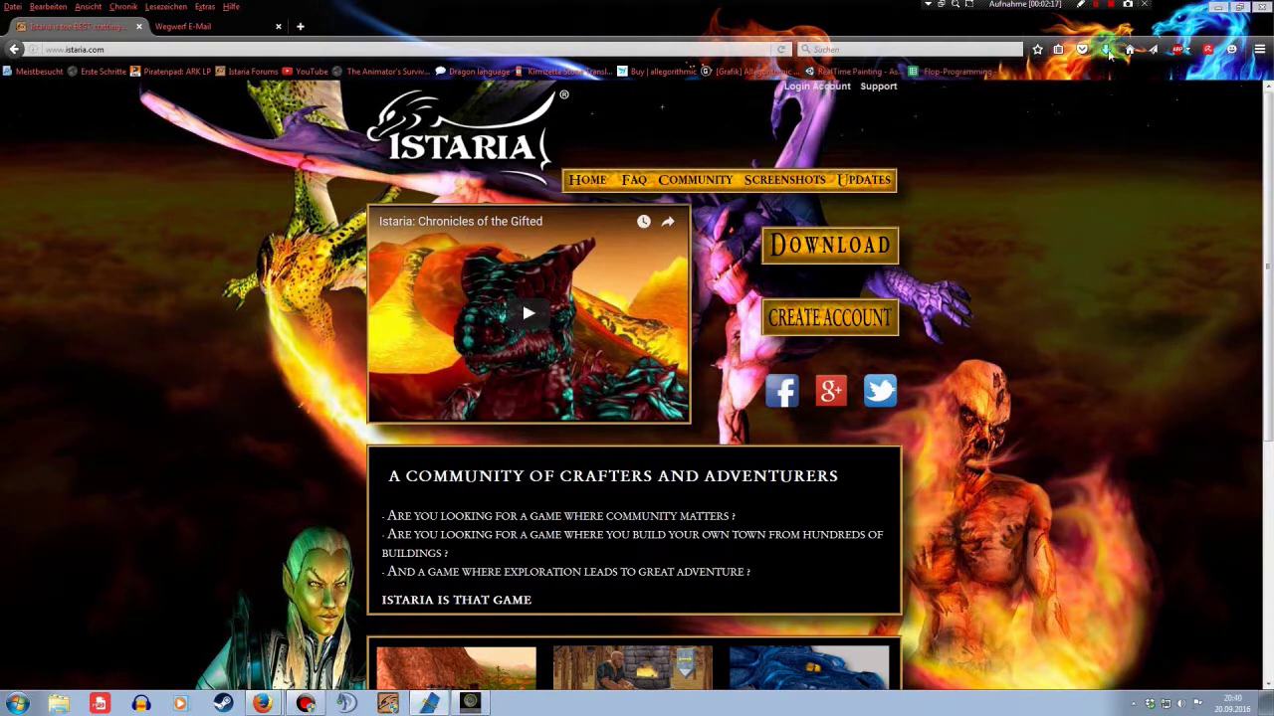
pyautogui.click(1106, 50)
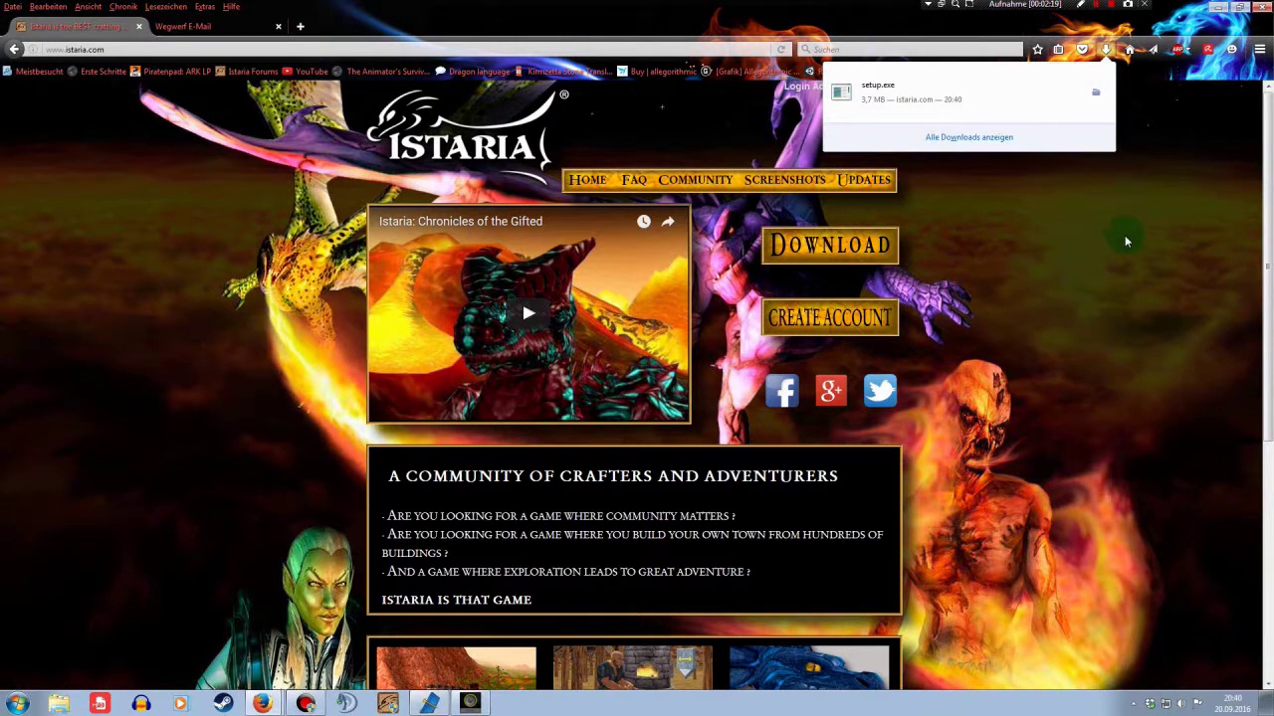
pyautogui.click(1007, 91)
pyautogui.click(1095, 92)
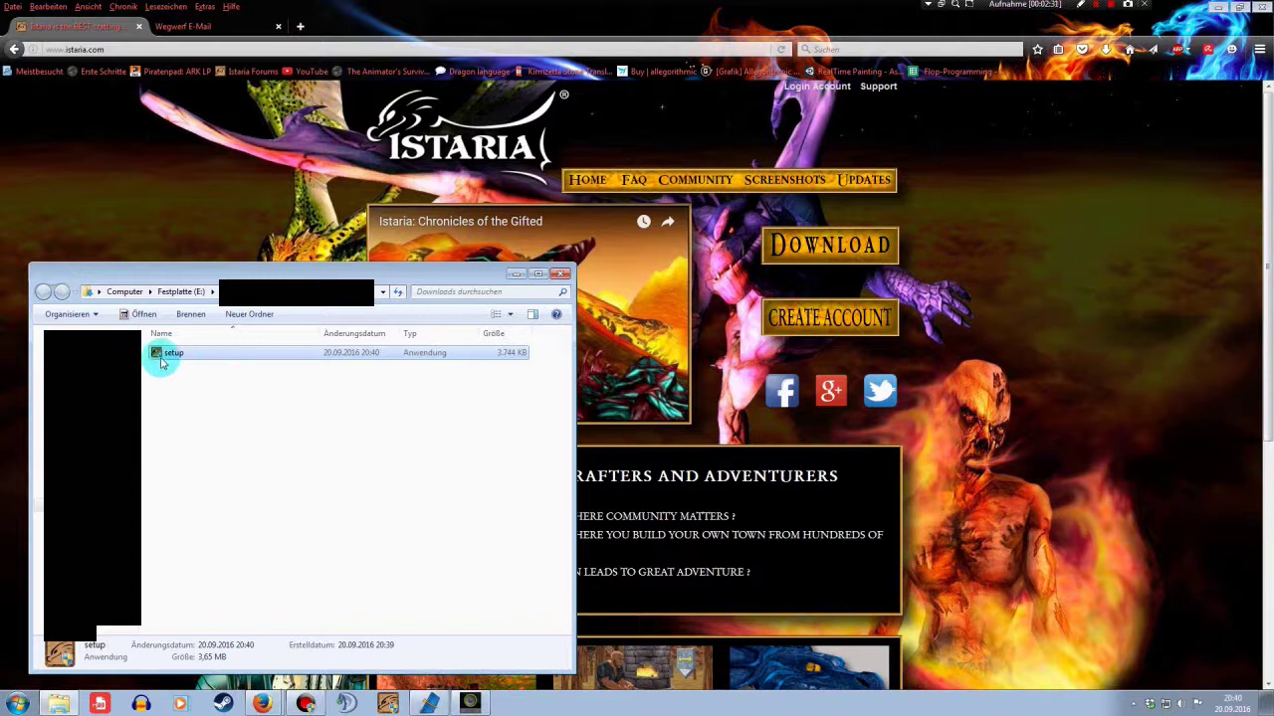
# Launch setup.exe and accept the video memory warning to continue installing
pyautogui.click(159, 357)
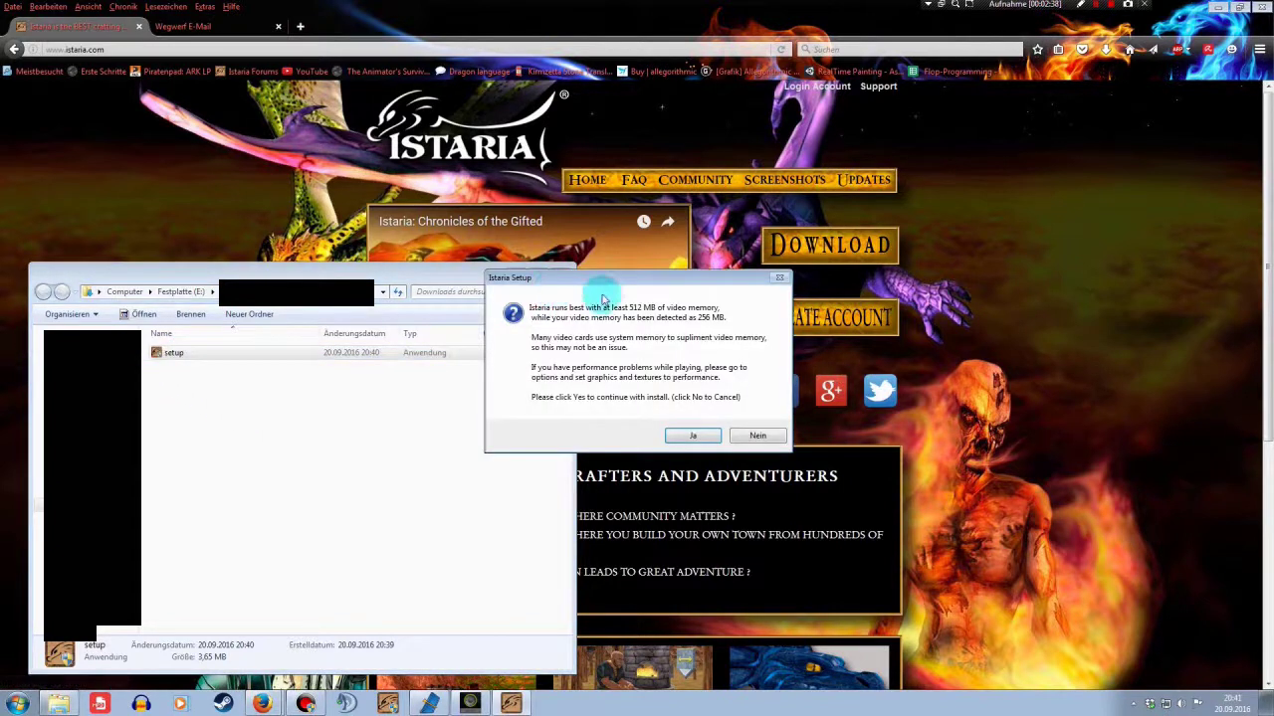
pyautogui.moveTo(606, 286); pyautogui.dragTo(637, 267)
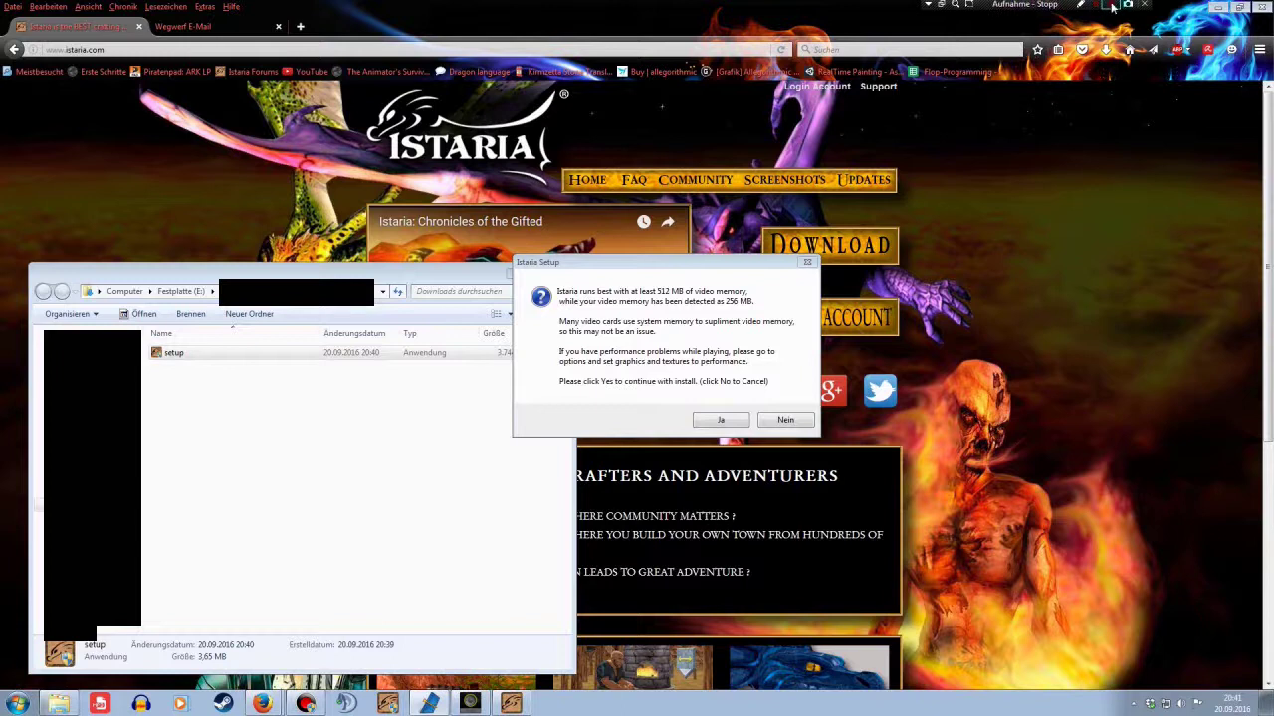
pyautogui.press('Return')
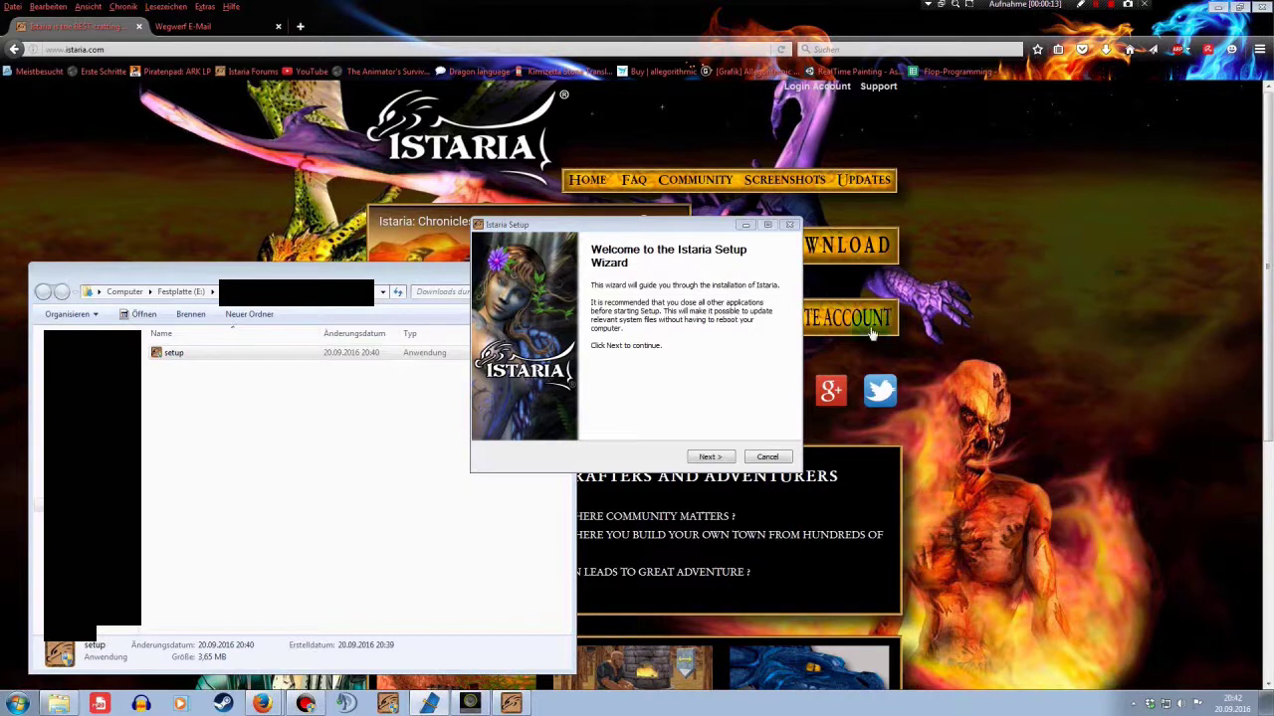
# Advance past the Istaria Setup welcome page and accept the licence agreement
pyautogui.click(748, 264)
pyautogui.click(695, 228)
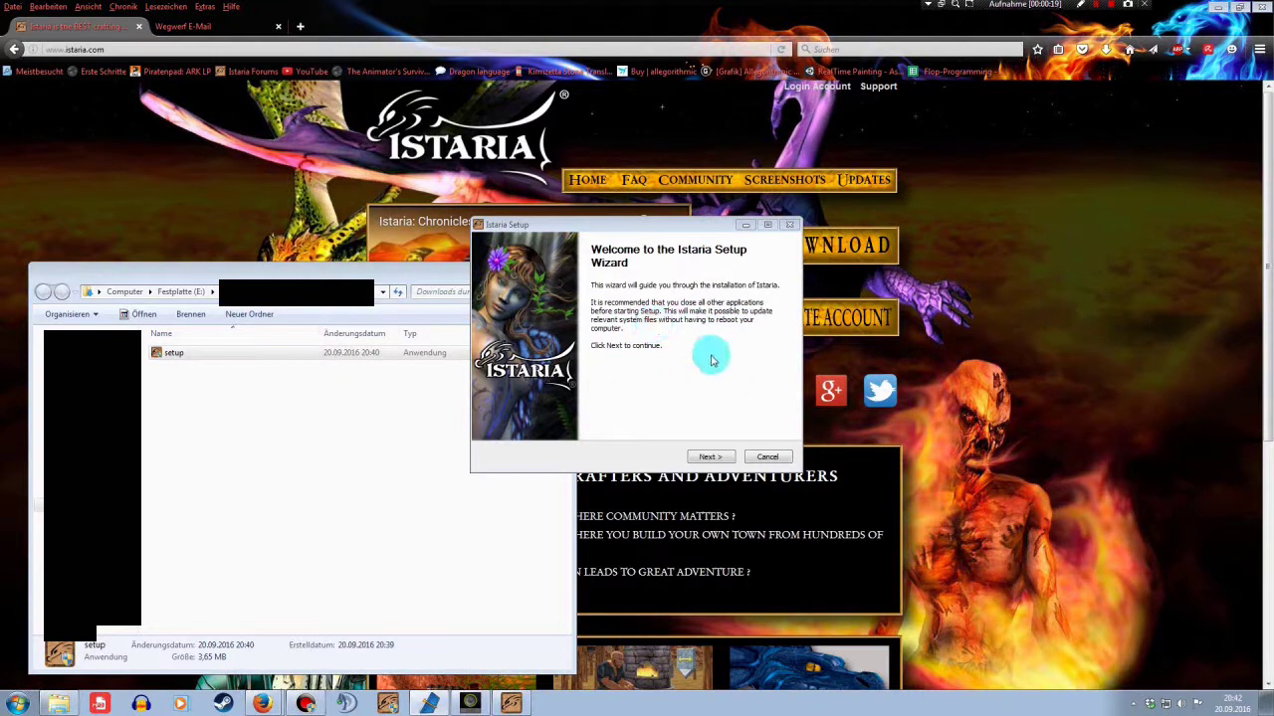
pyautogui.click(711, 457)
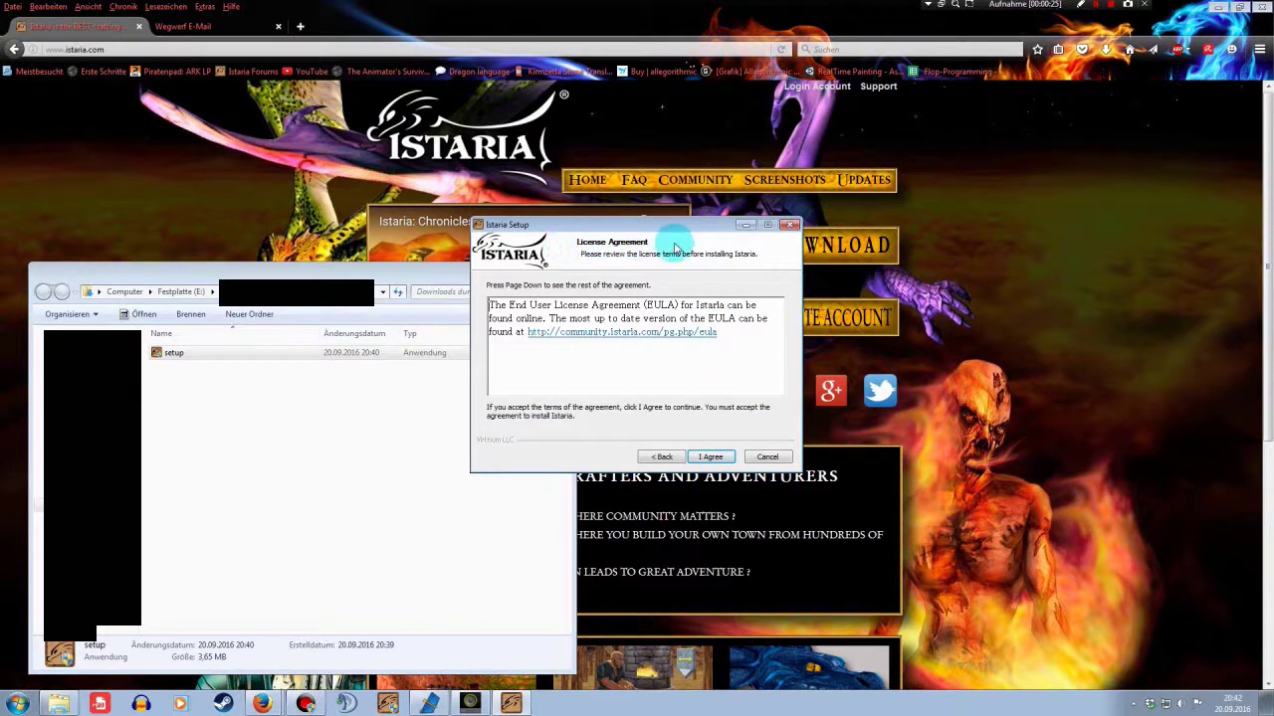
pyautogui.click(710, 456)
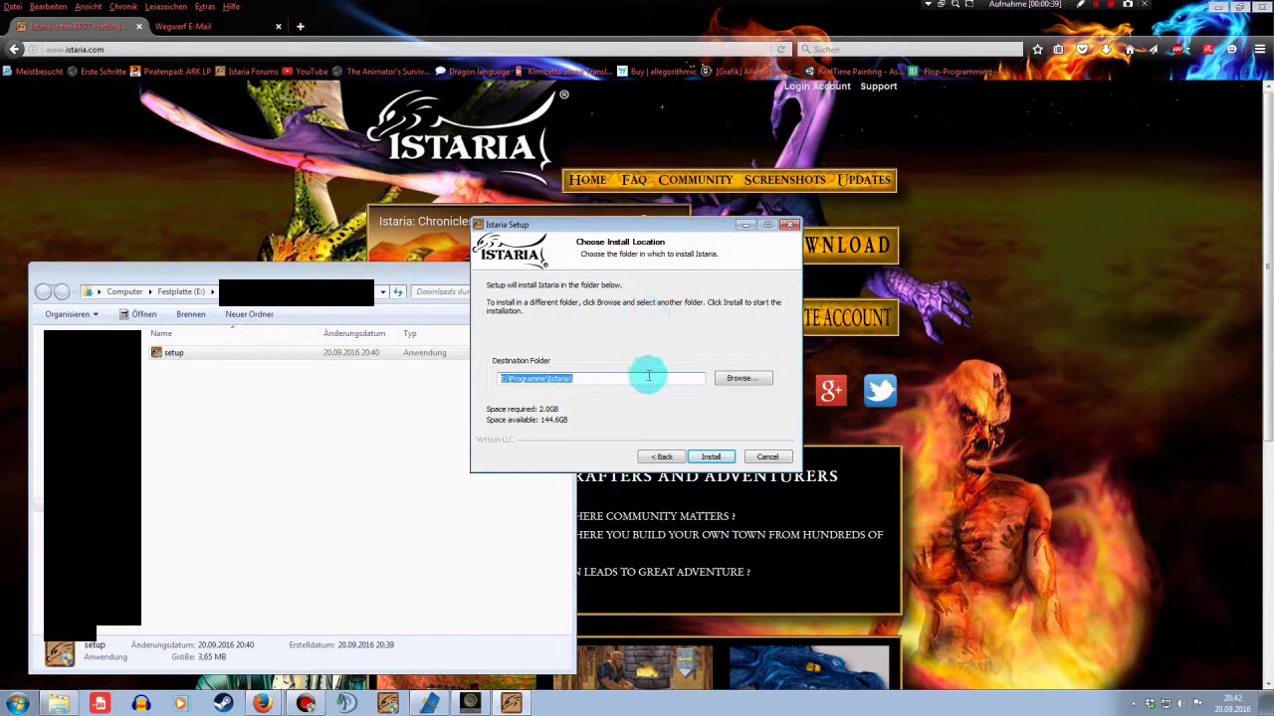
# Install Istaria into C:\Programme\Istaria and delete the leftover install files
pyautogui.click(711, 457)
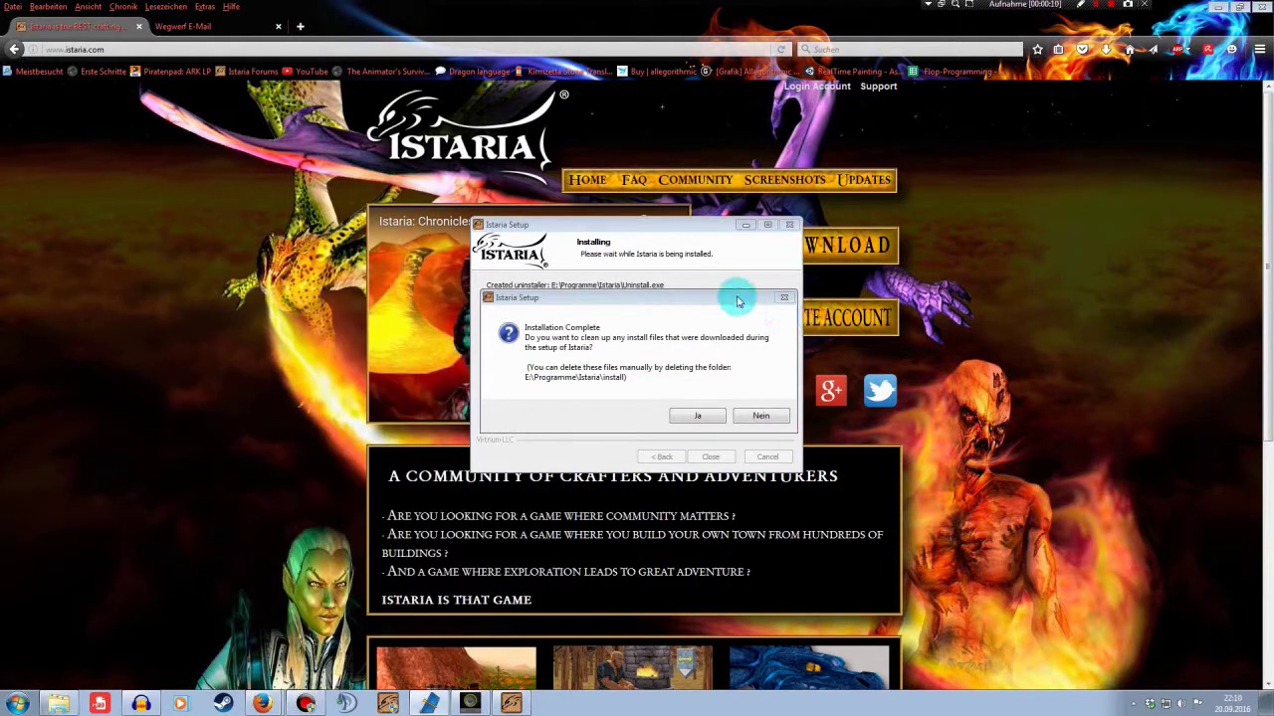
pyautogui.moveTo(738, 301)
pyautogui.mouseDown()
pyautogui.moveTo(768, 310)
pyautogui.moveTo(744, 280)
pyautogui.mouseUp()
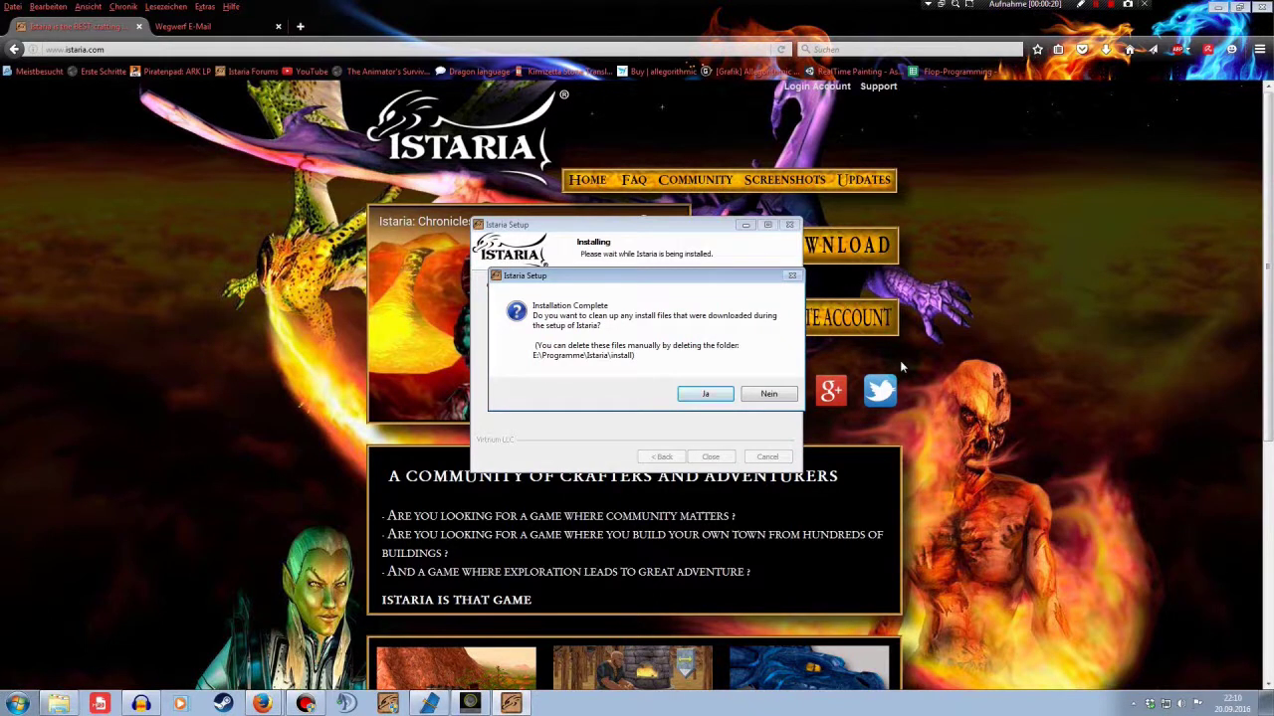
pyautogui.click(706, 394)
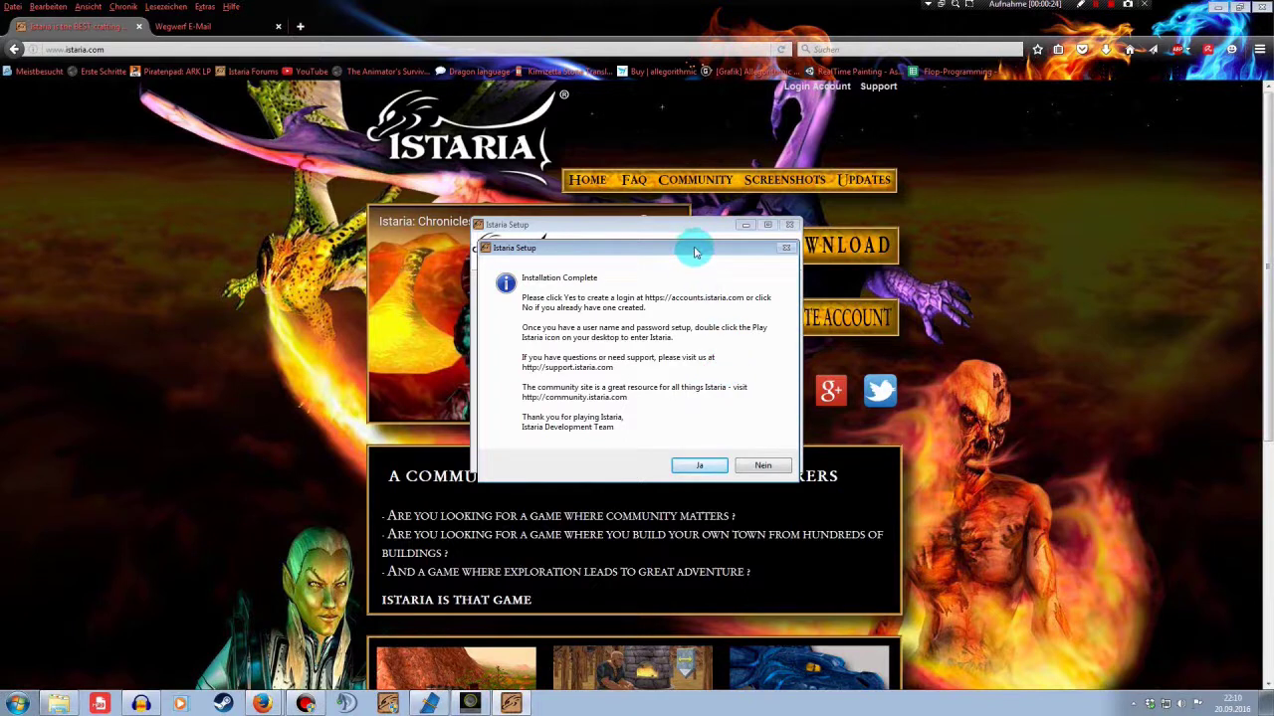
pyautogui.moveTo(694, 250)
pyautogui.mouseDown()
pyautogui.moveTo(756, 412)
pyautogui.moveTo(691, 228)
pyautogui.mouseUp()
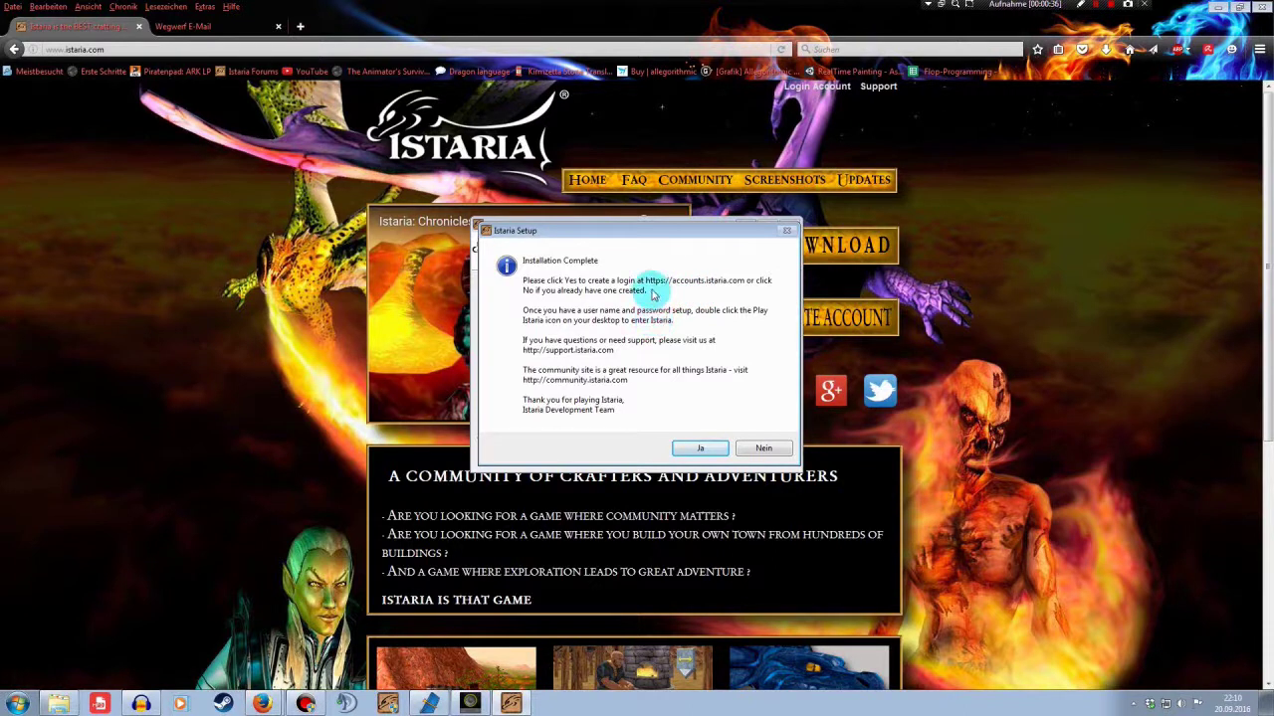
# Agree to create a login, close the duplicate accounts tab, and start new-player signup
pyautogui.click(698, 450)
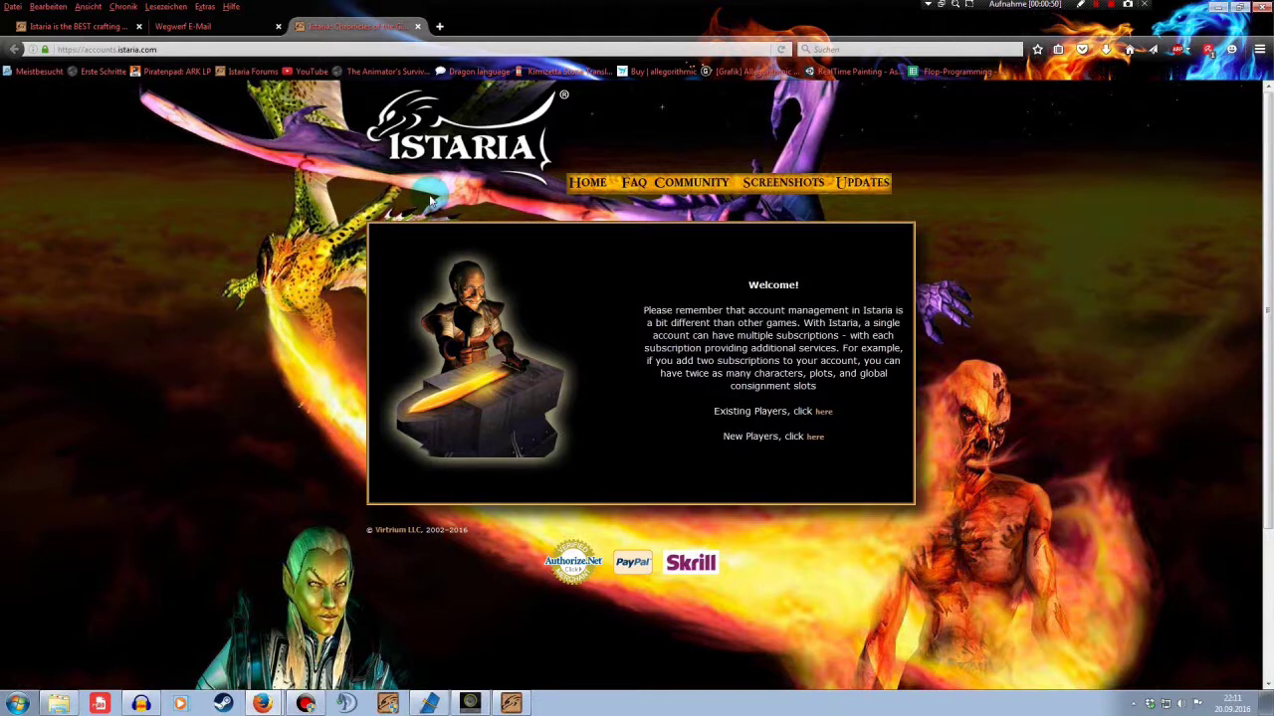
pyautogui.click(93, 28)
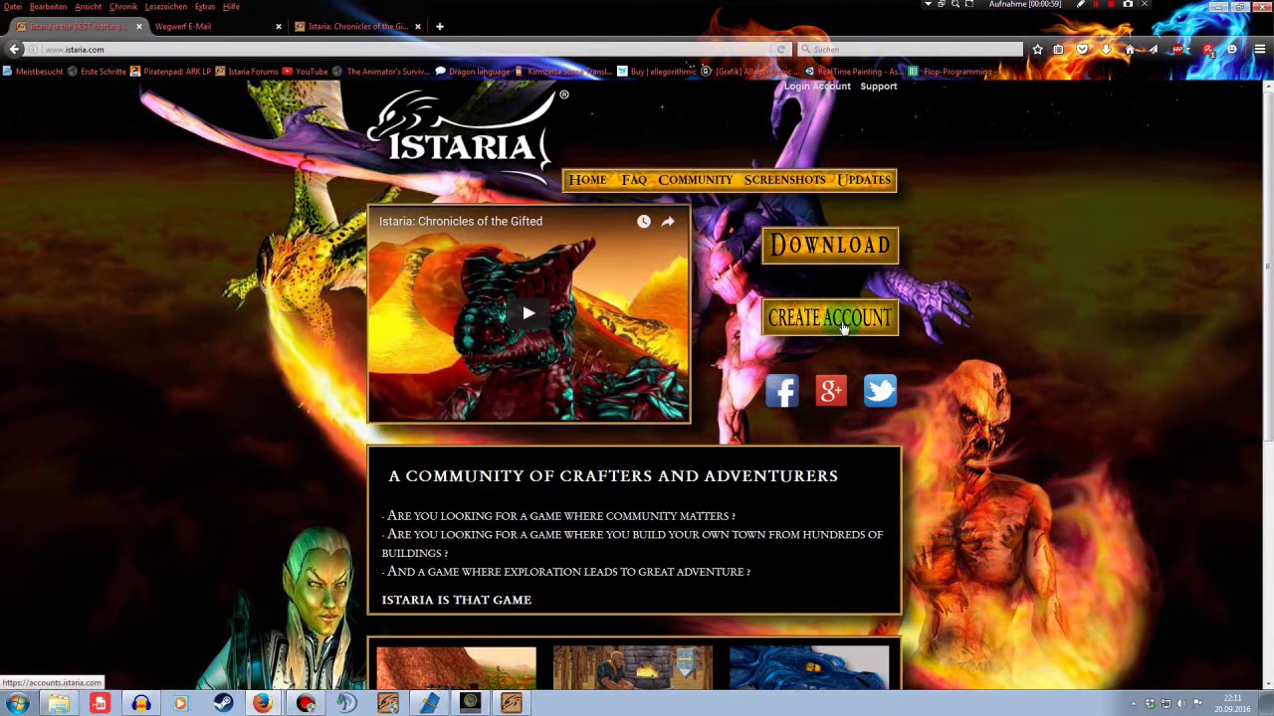
pyautogui.click(807, 320)
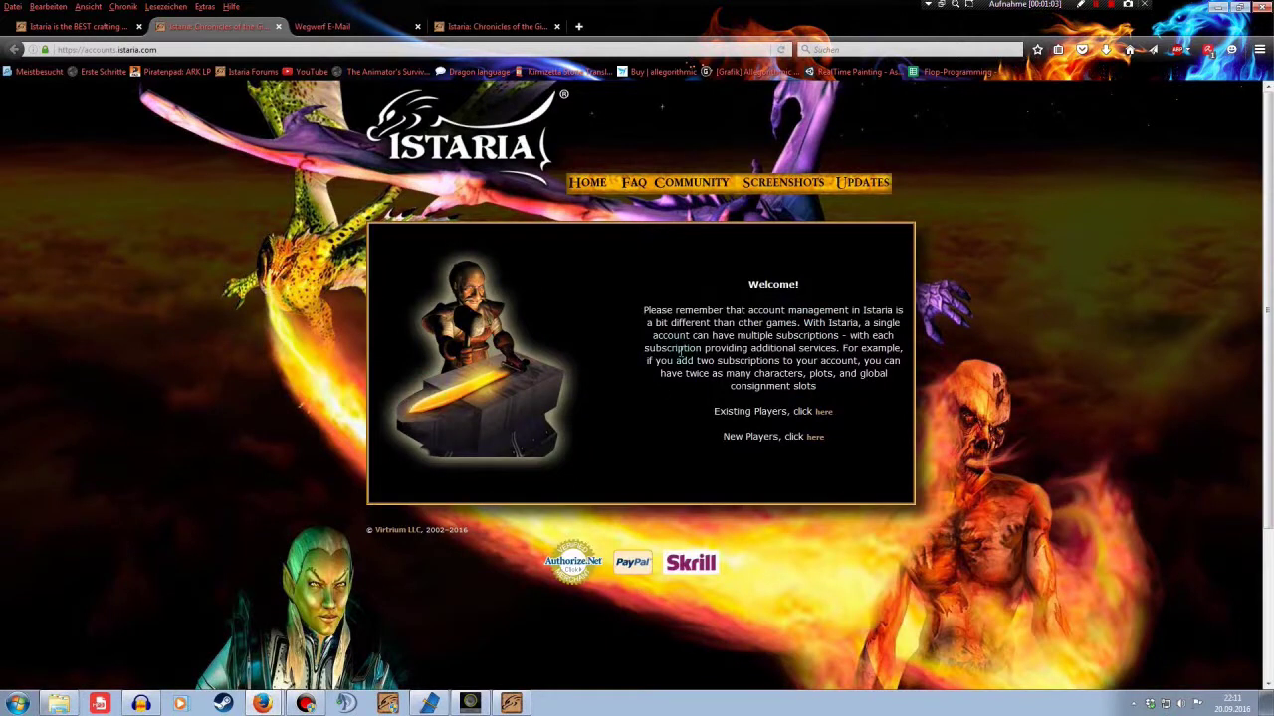
pyautogui.click(277, 27)
pyautogui.click(353, 26)
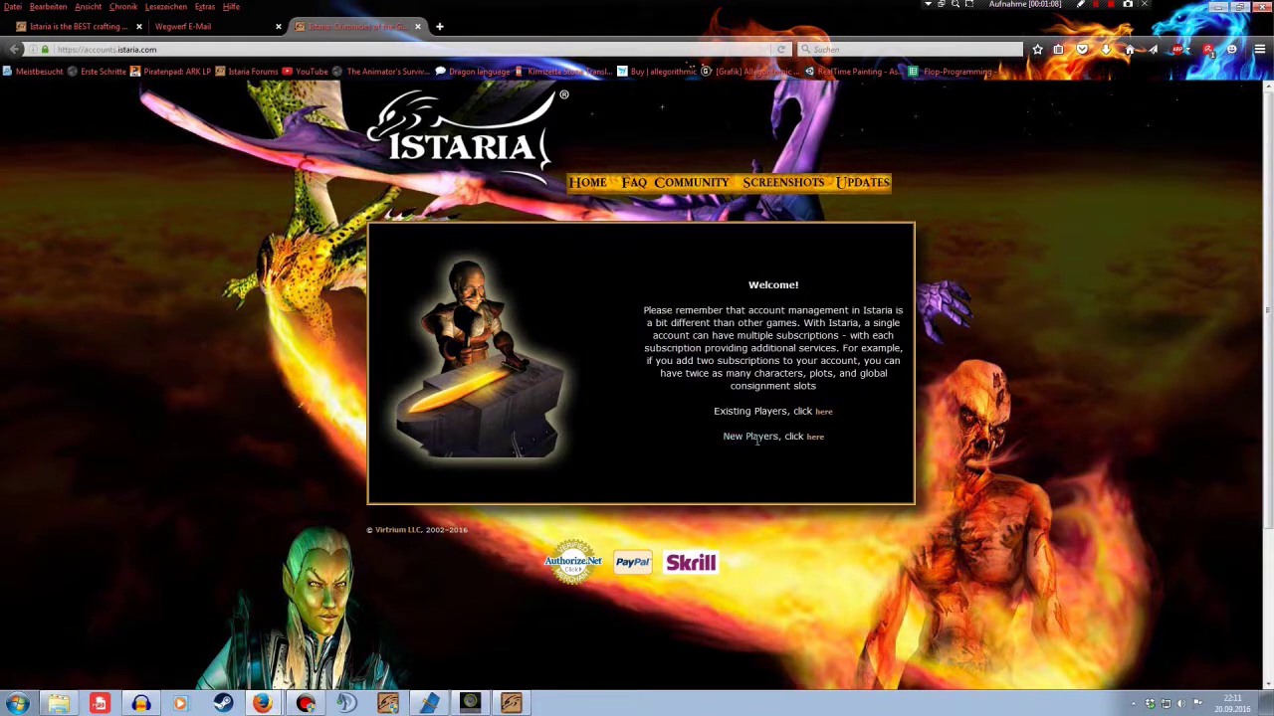
pyautogui.click(814, 437)
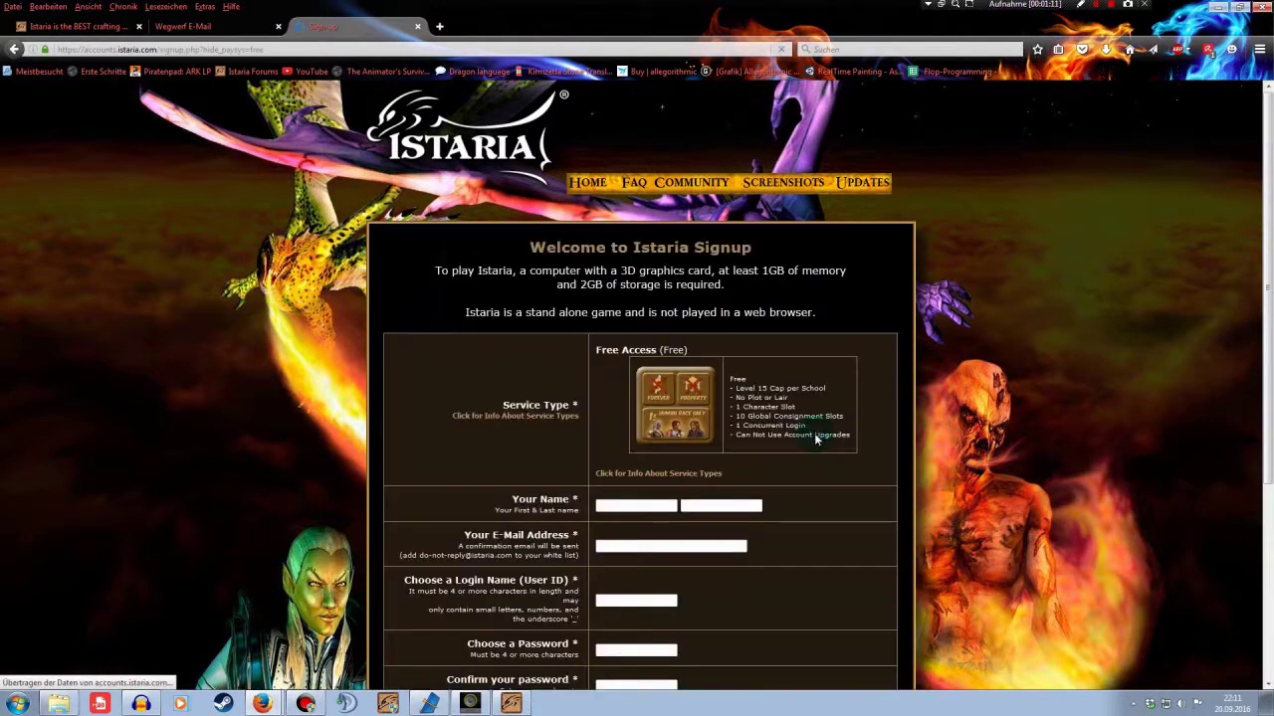
# Fill in the first name, last name and e-mail address on the signup form
pyautogui.scroll(-3, 832, 448)
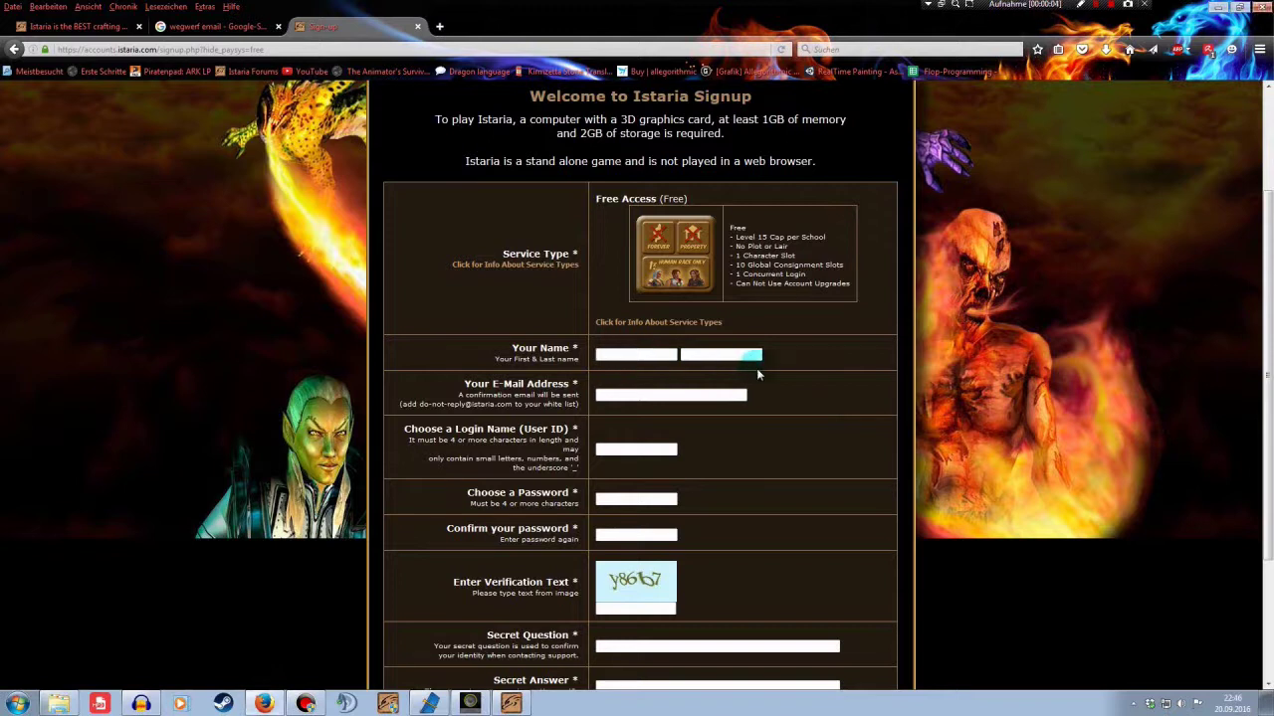
pyautogui.click(744, 353)
pyautogui.click(682, 396)
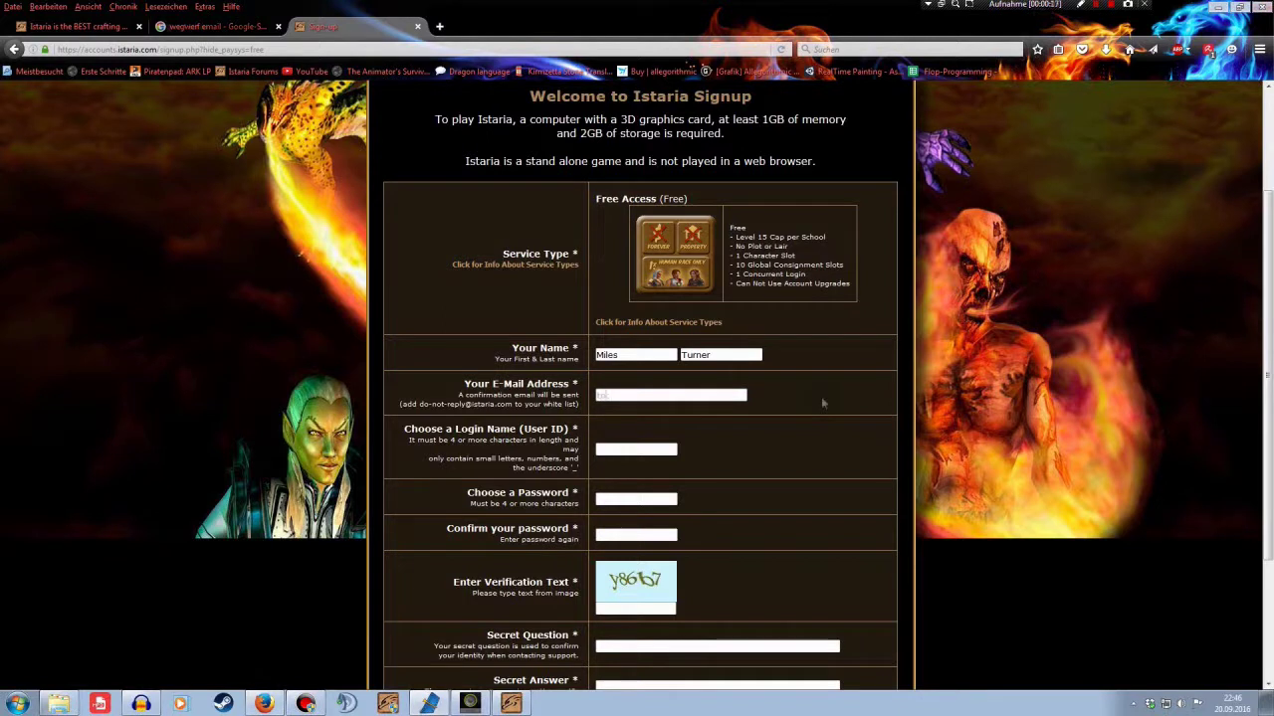
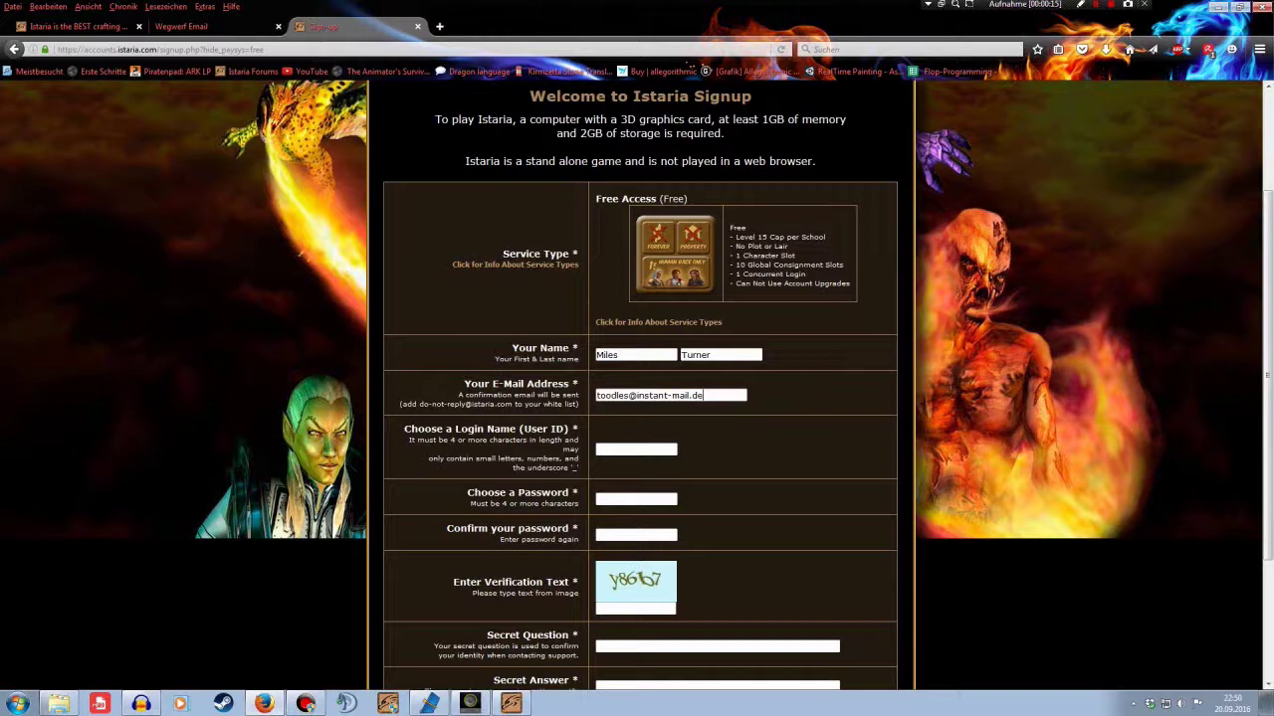
# Enter a login name, revise it to an available one, and enter the password
pyautogui.click(649, 448)
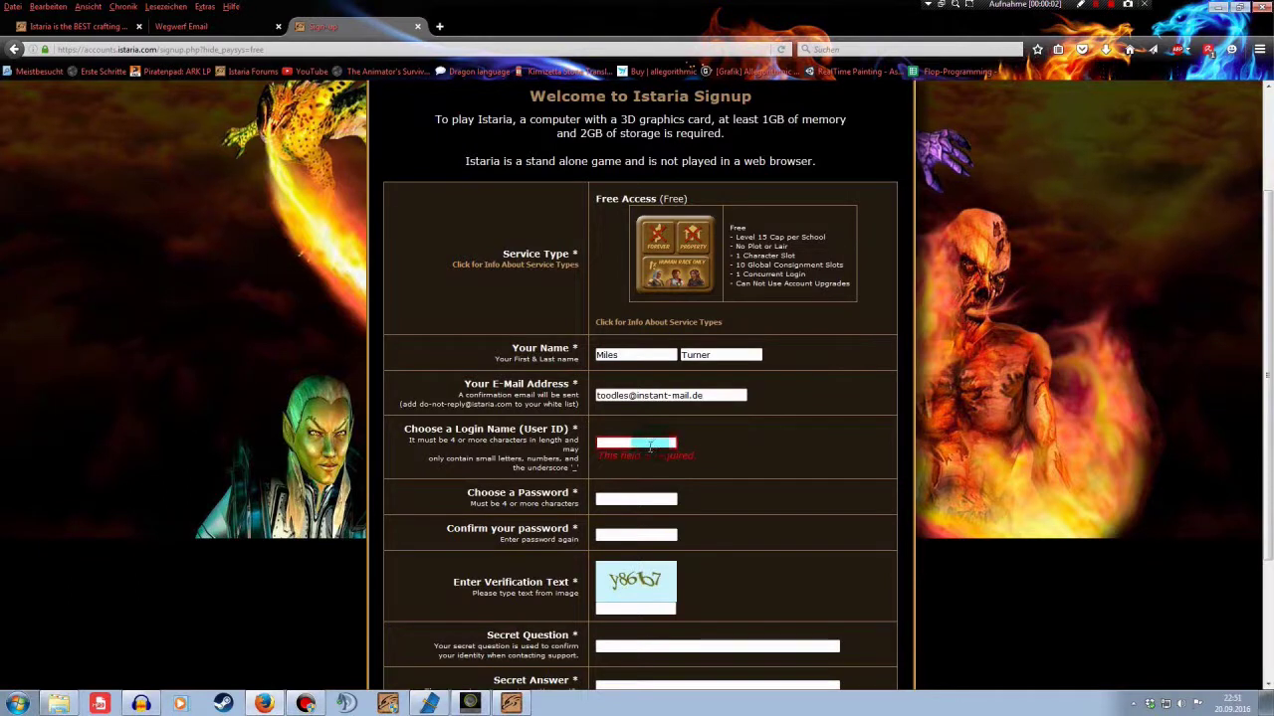
pyautogui.write('dragon1234')
pyautogui.click(660, 501)
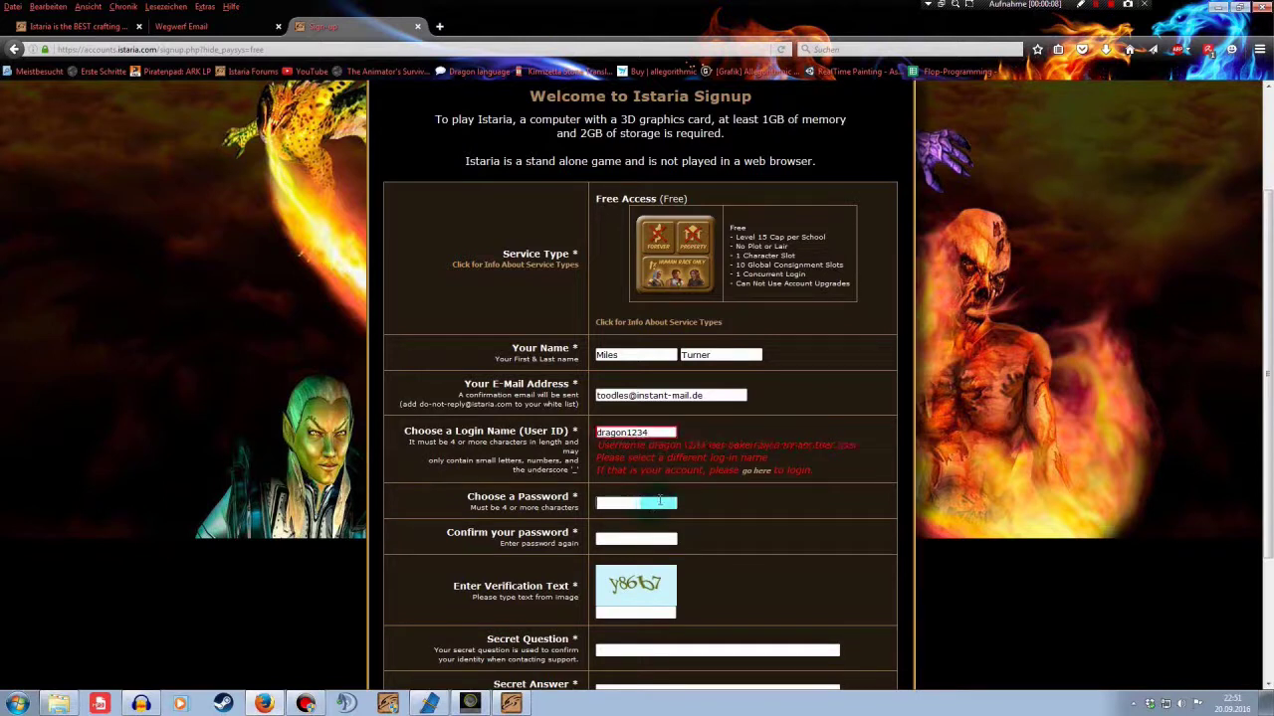
pyautogui.click(654, 432)
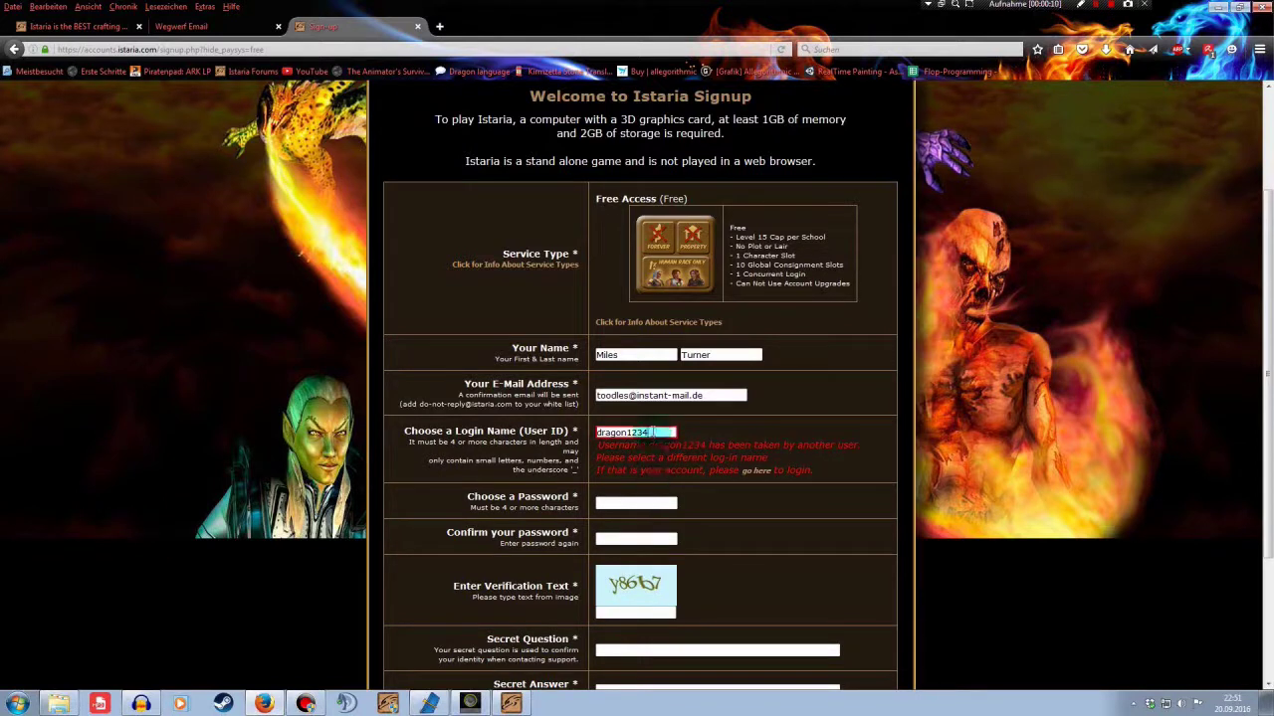
pyautogui.write('5')
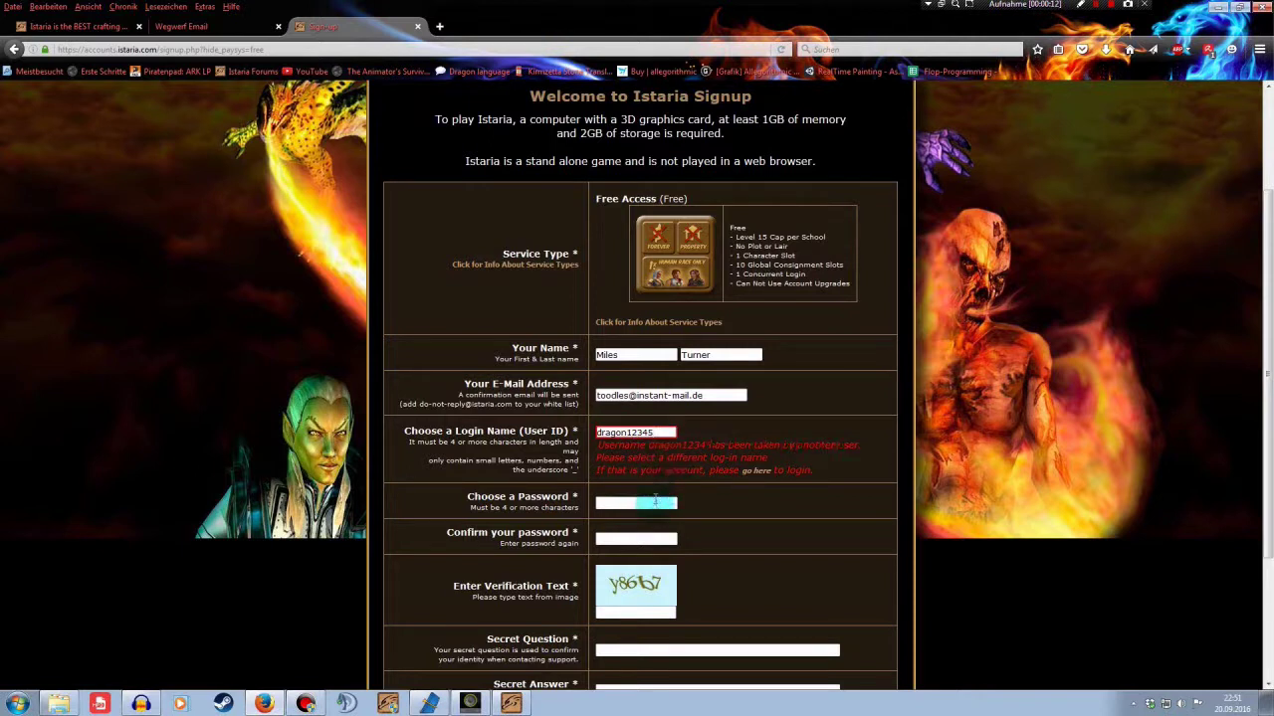
pyautogui.moveTo(599, 432); pyautogui.dragTo(623, 429)
pyautogui.click(654, 502)
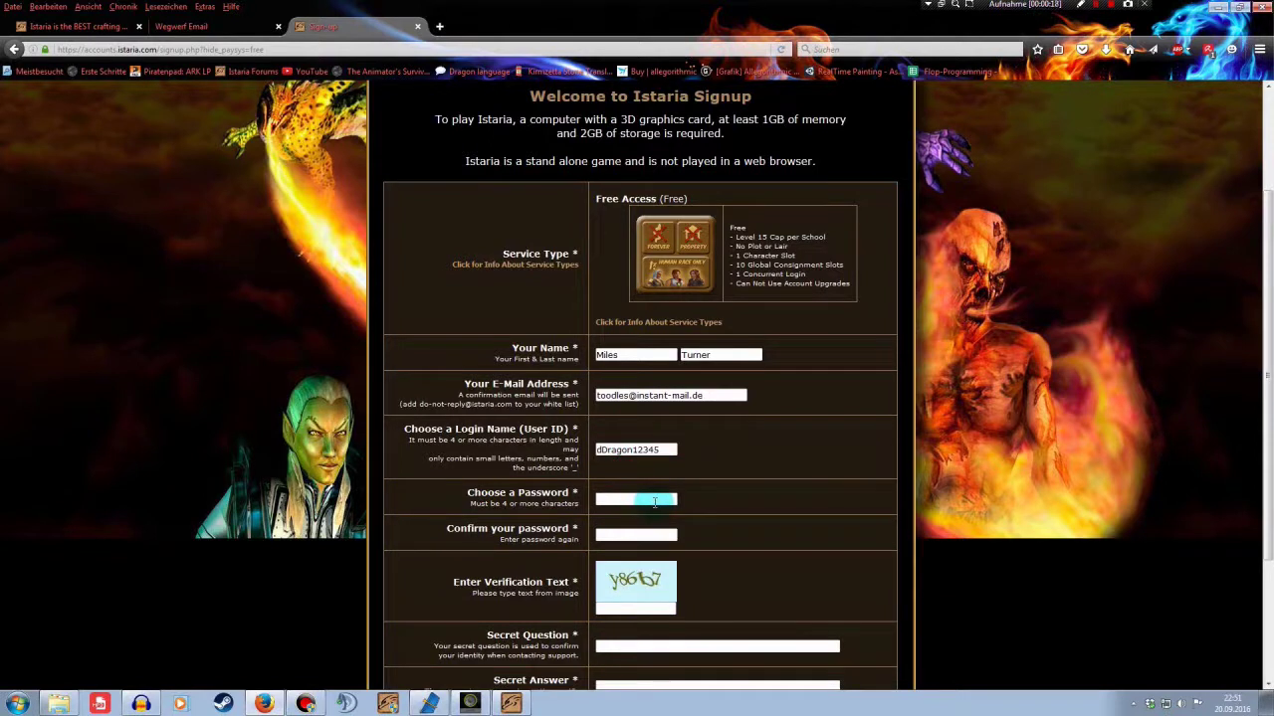
pyautogui.write('********')
pyautogui.click(649, 535)
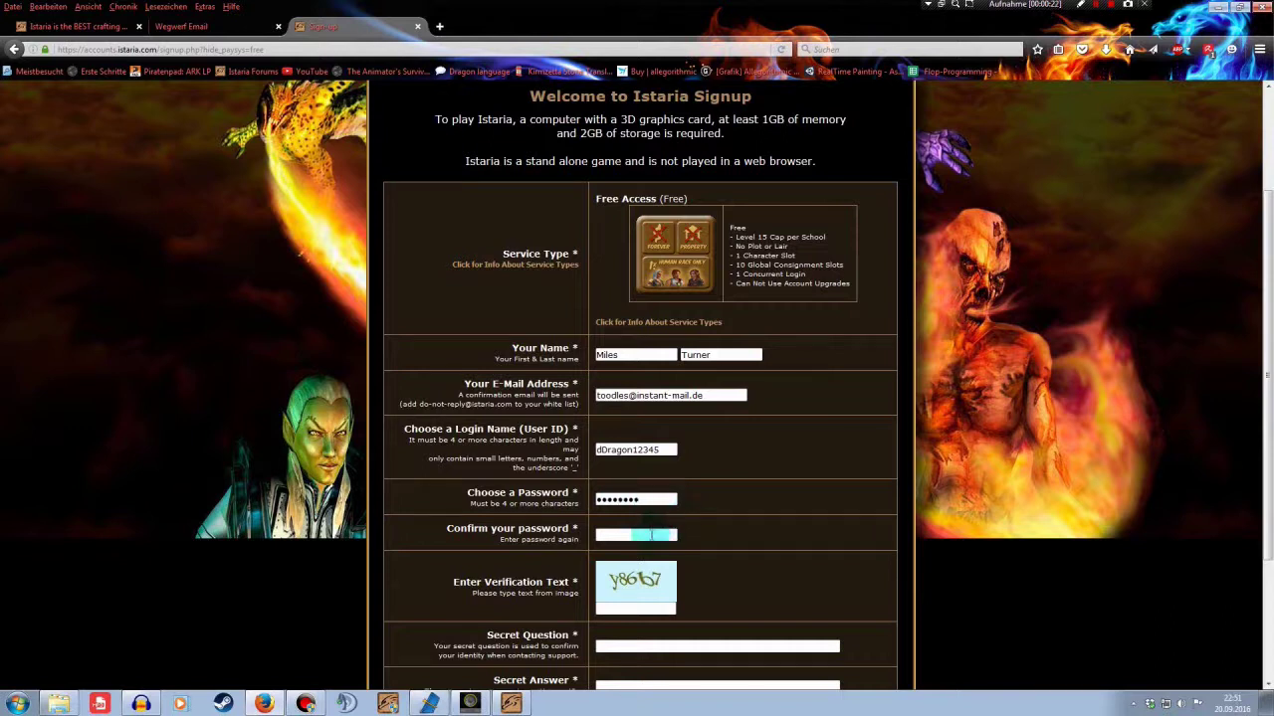
pyautogui.write('********')
# Enter the verification text, choose the 'What is your favour…' secret question, and fill the secret answer
pyautogui.scroll(-1, 650, 536)
pyautogui.click(613, 534)
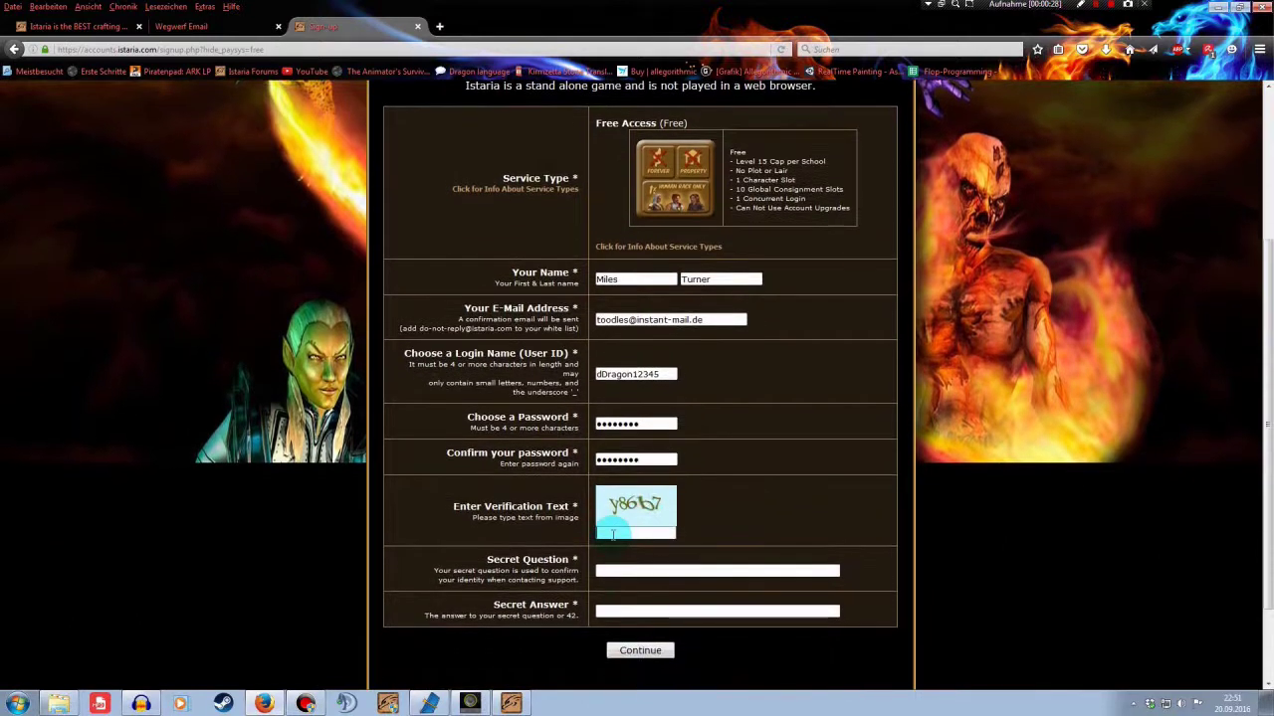
pyautogui.write('y86b7')
pyautogui.click(633, 572)
pyautogui.write('Wh')
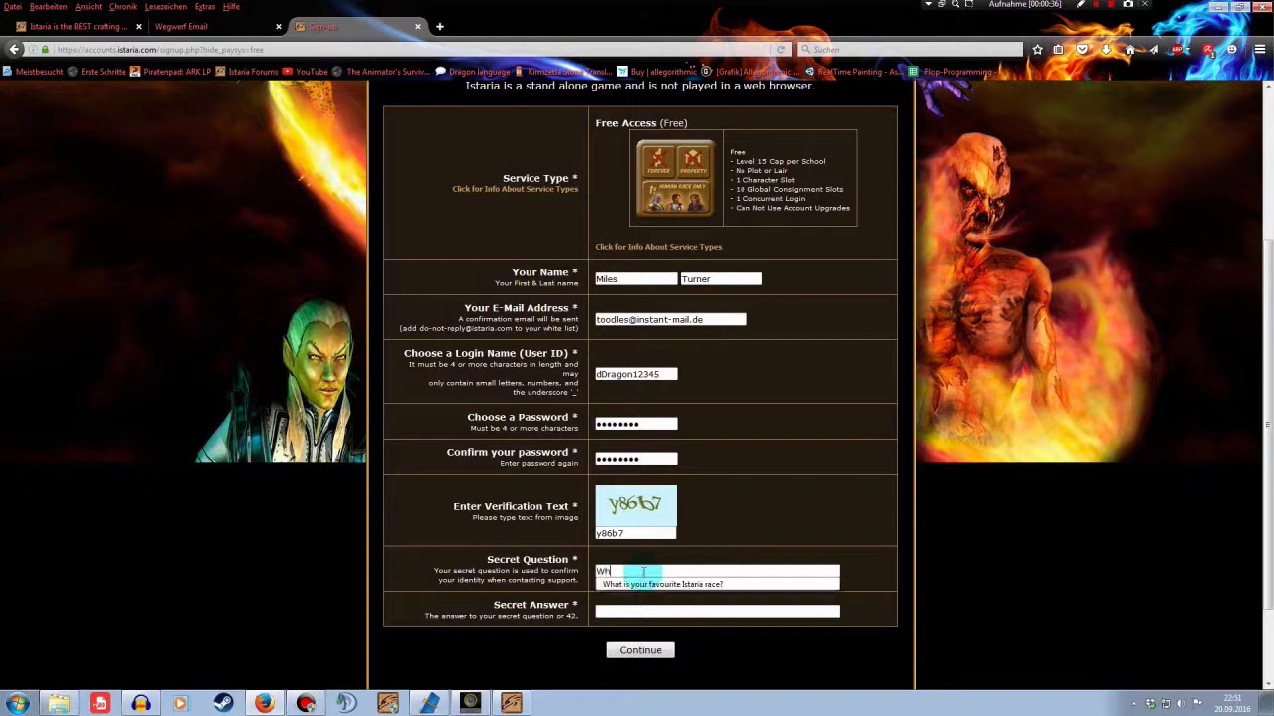
pyautogui.write('at is your favour')
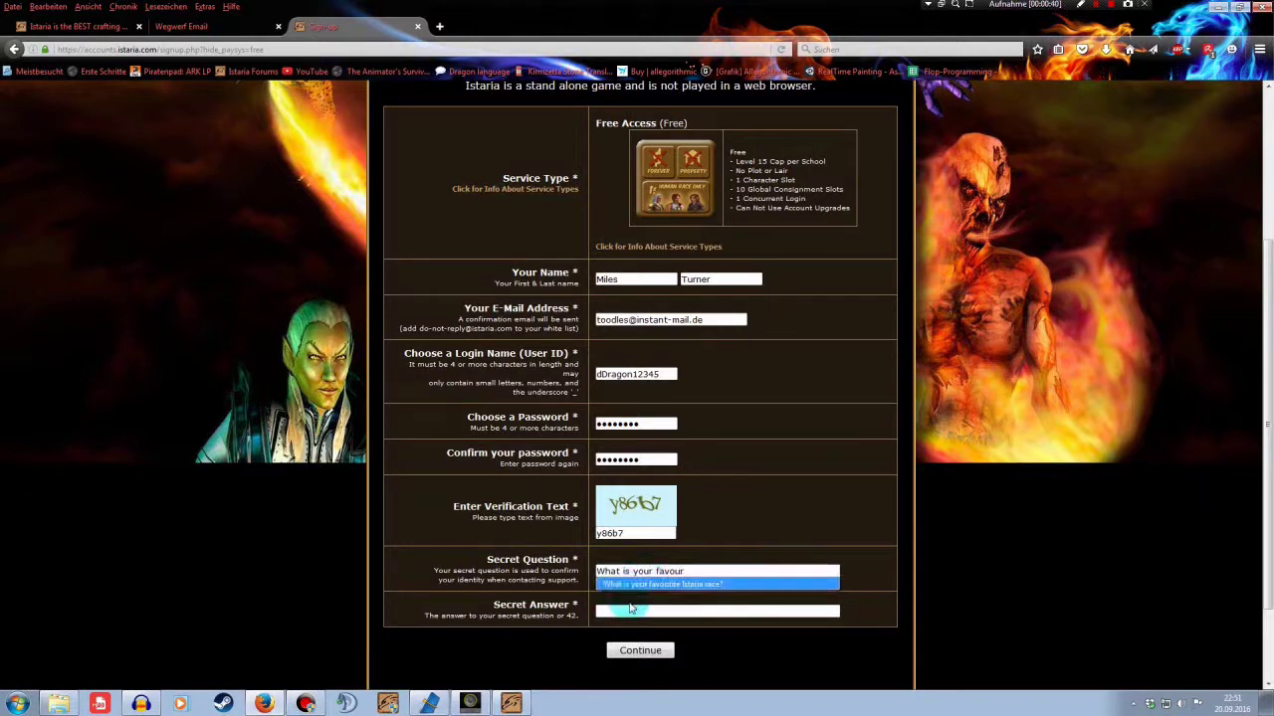
pyautogui.click(665, 584)
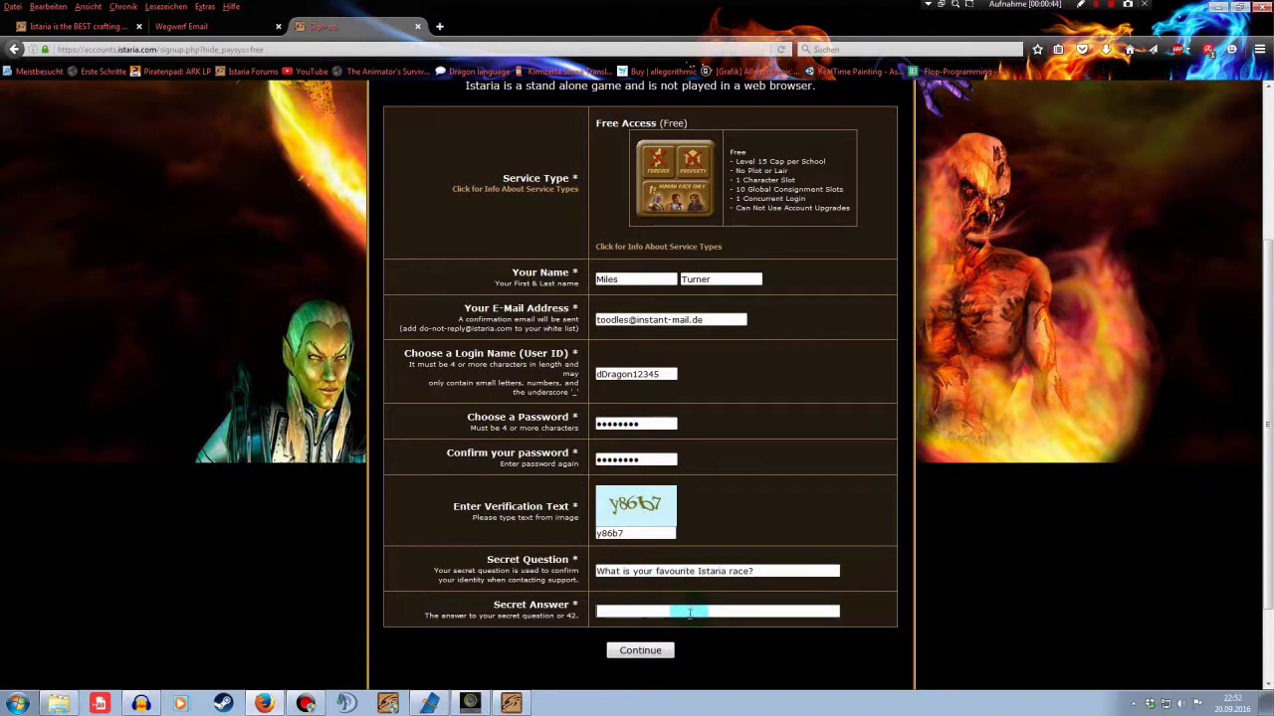
pyautogui.click(689, 612)
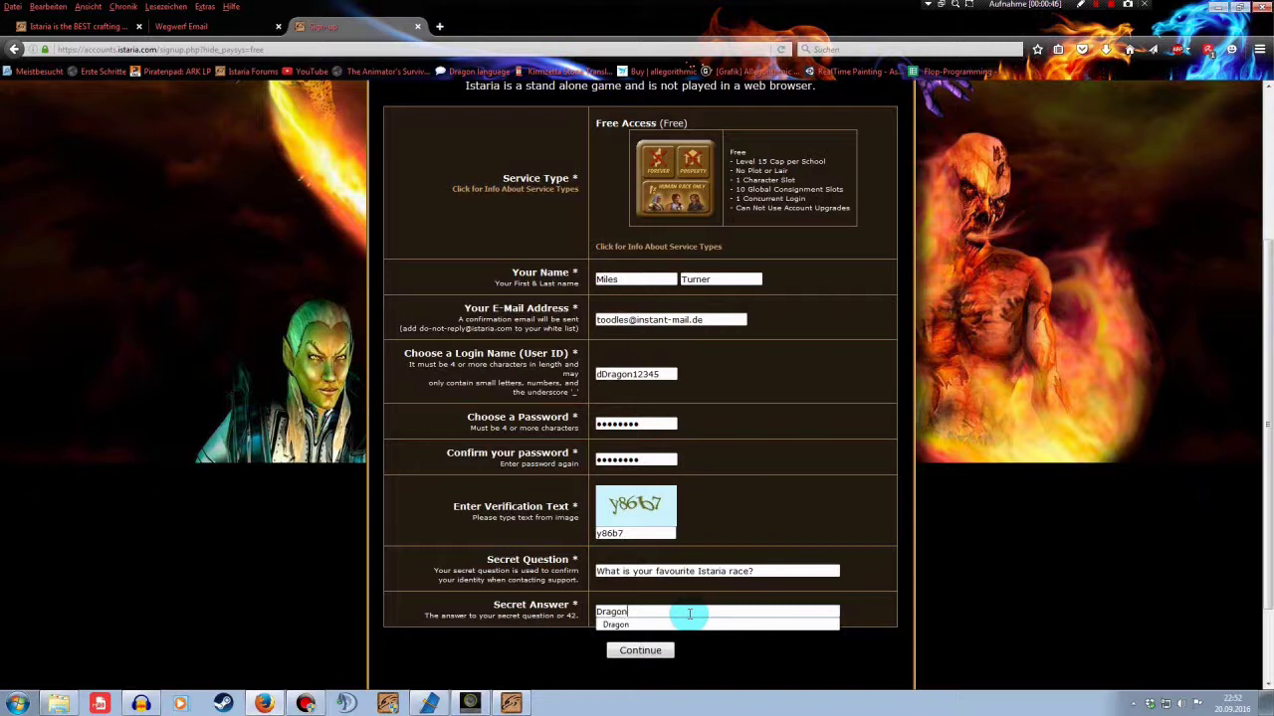
pyautogui.click(690, 623)
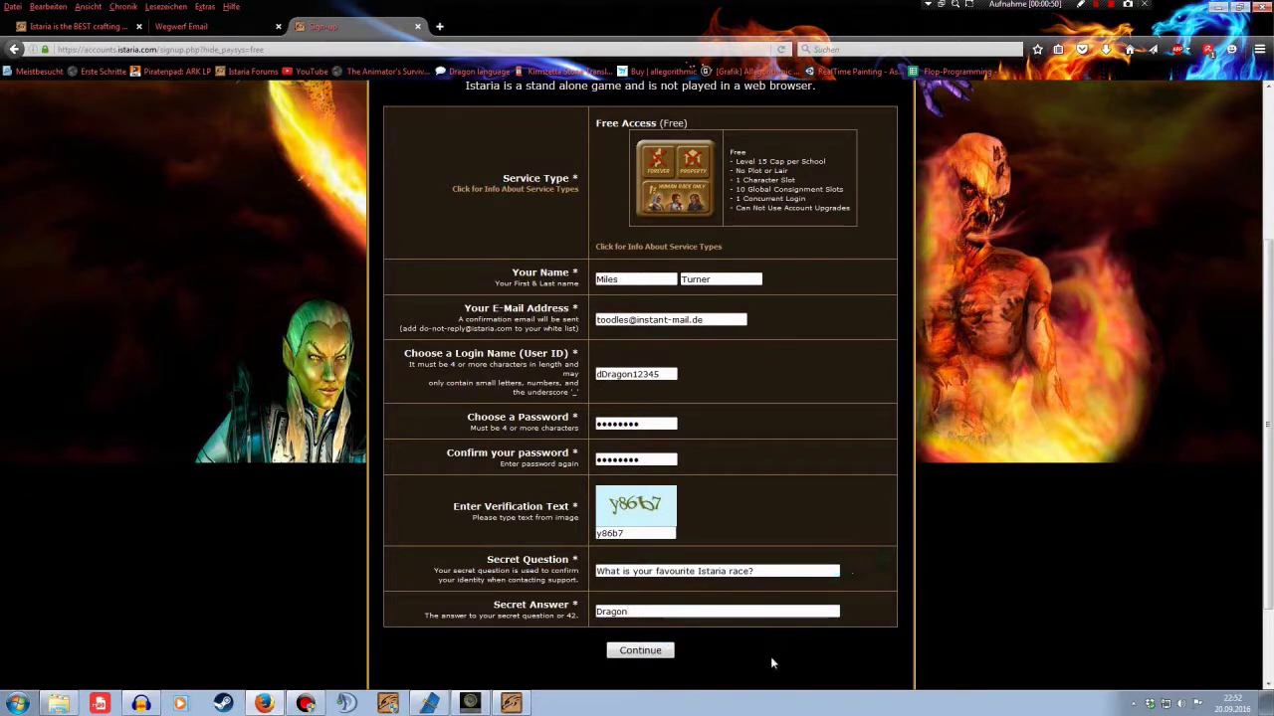
# Submit the signup form and decline Firefox's offer to save the login
pyautogui.click(653, 652)
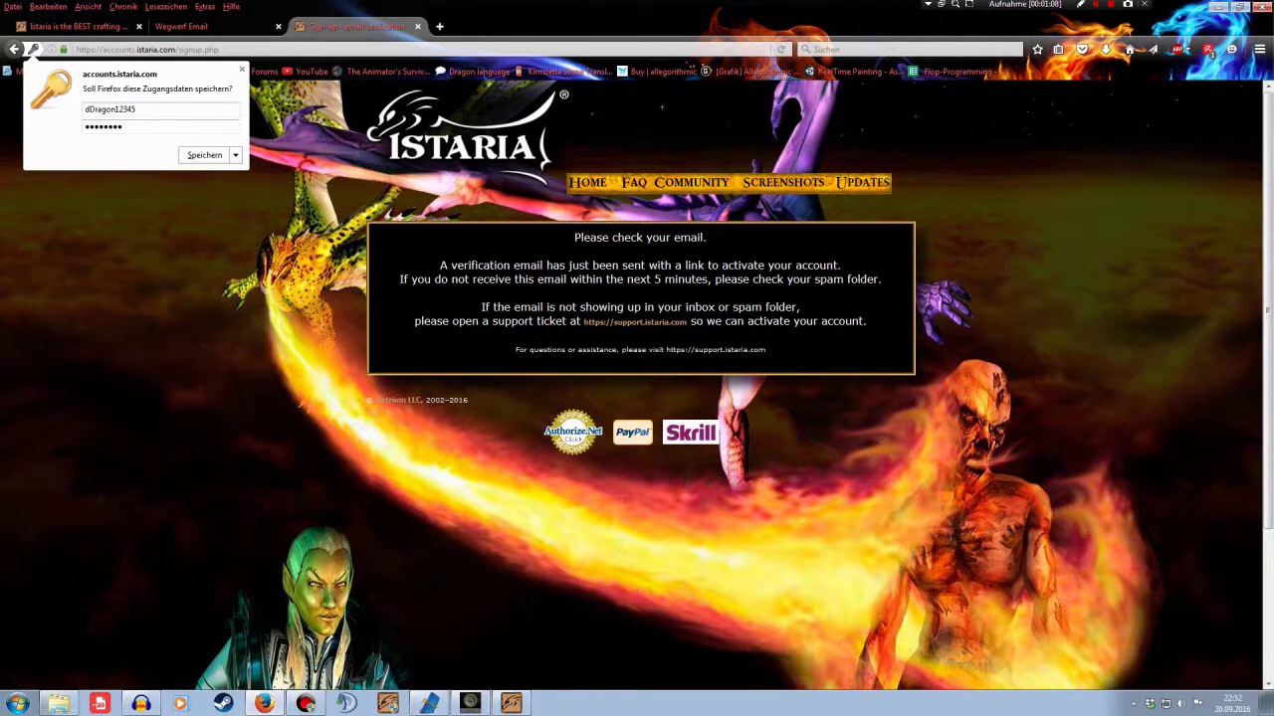
pyautogui.press('Escape')
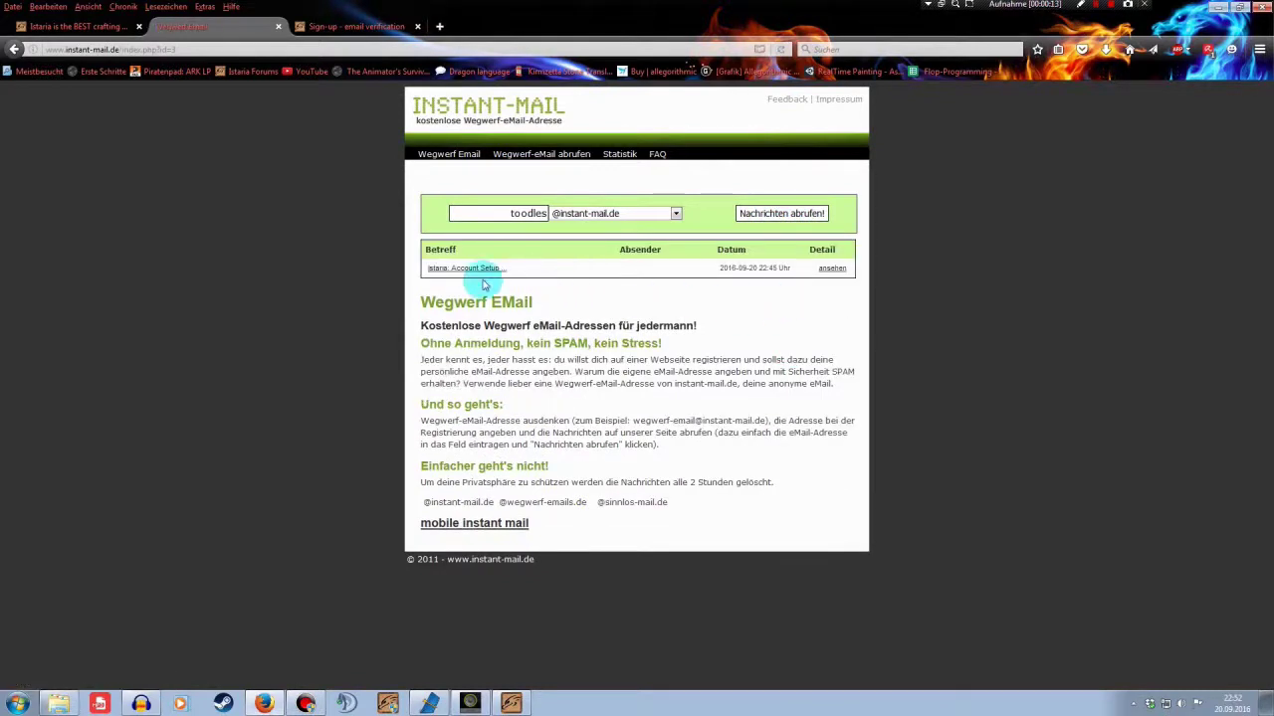
# Open the 'Istaria: Account Setup' email and follow its account activation link
pyautogui.click(479, 270)
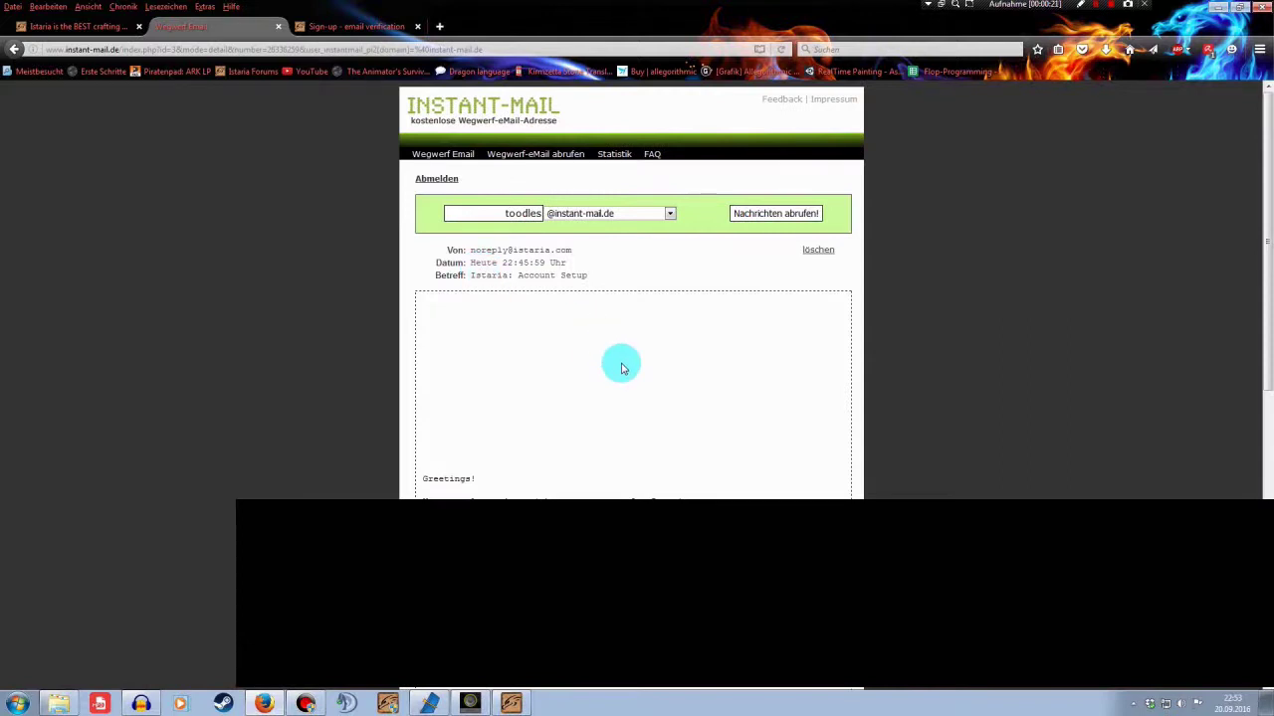
pyautogui.scroll(-3, 621, 369)
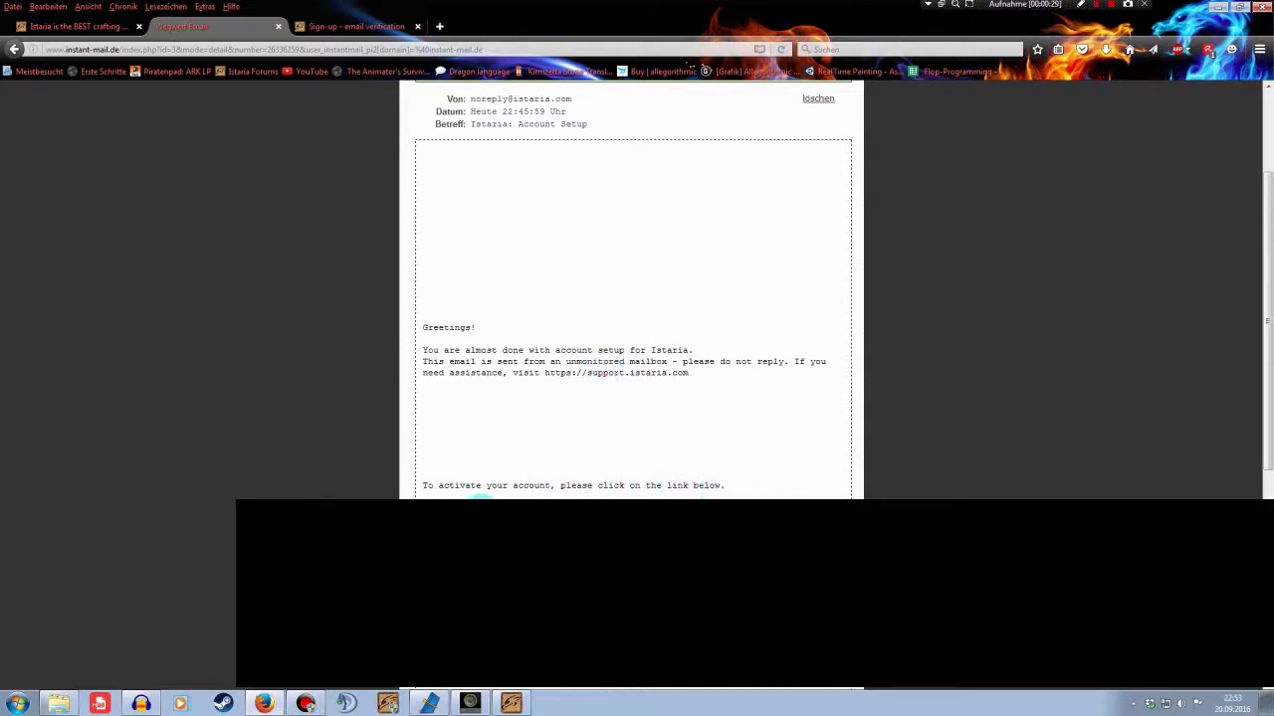
pyautogui.rightClick(456, 494)
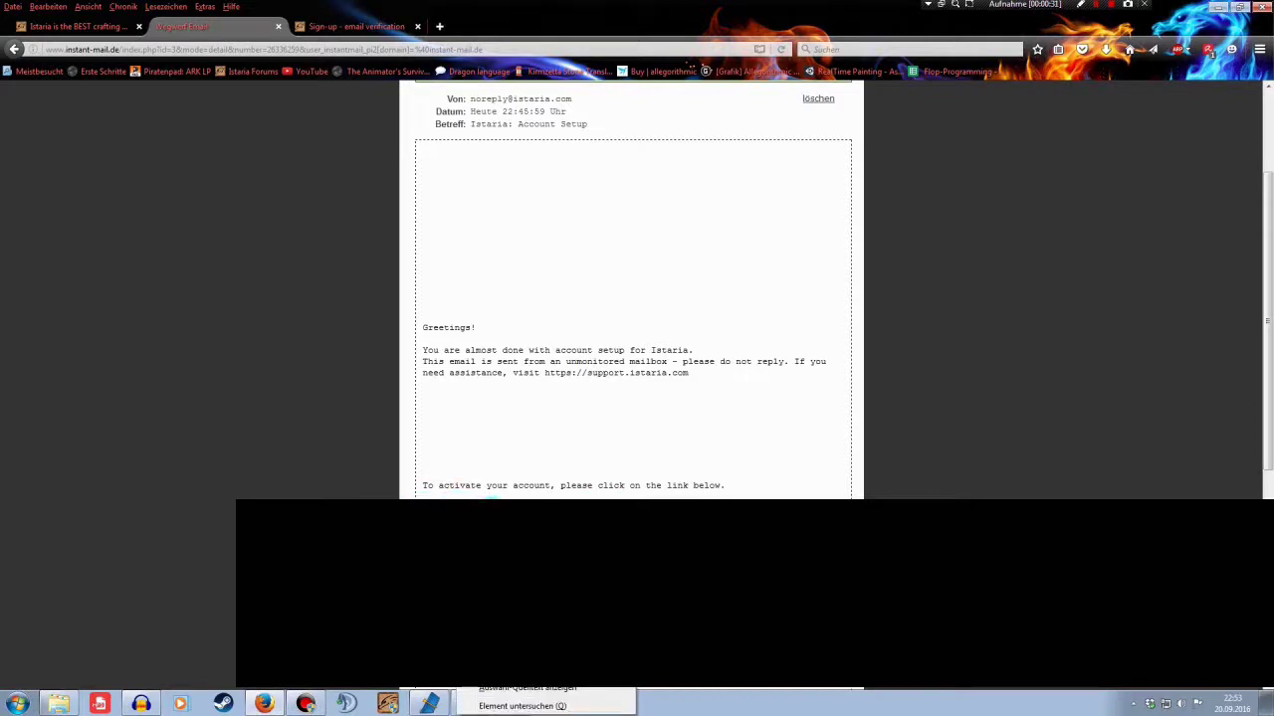
pyautogui.click(460, 498)
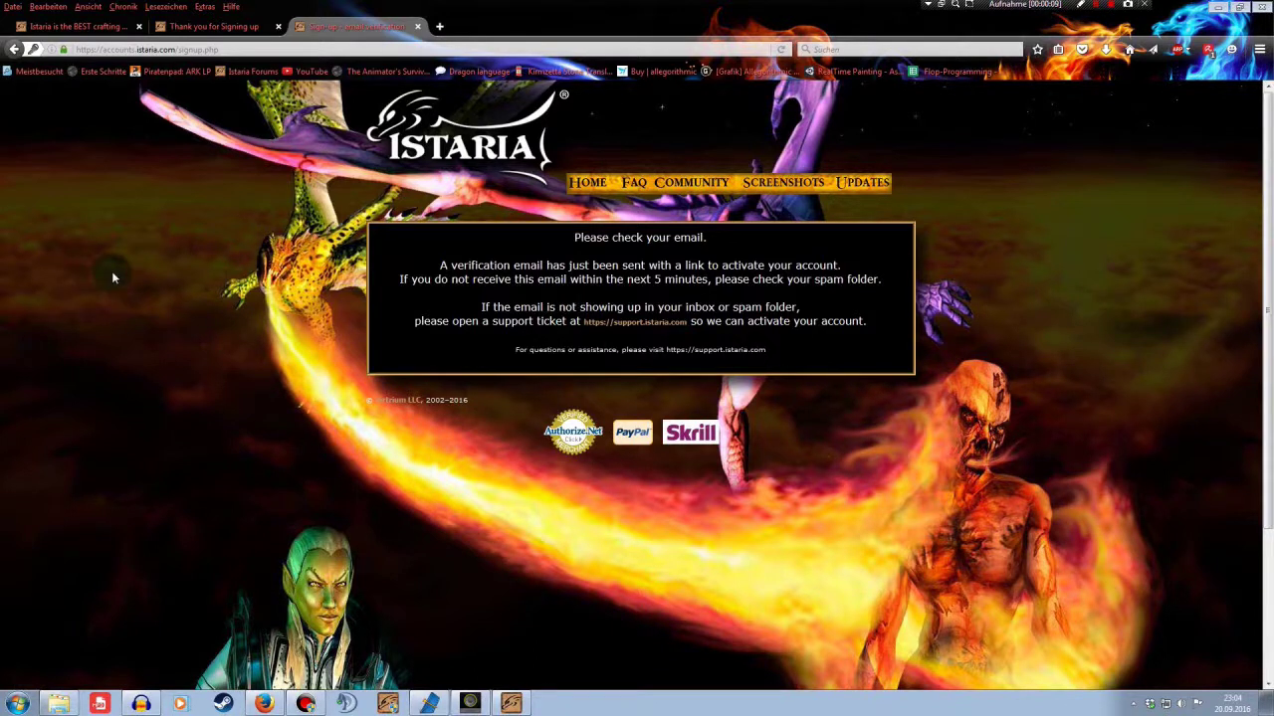
# Log in to the new Istaria account with the saved username and its password
pyautogui.click(79, 27)
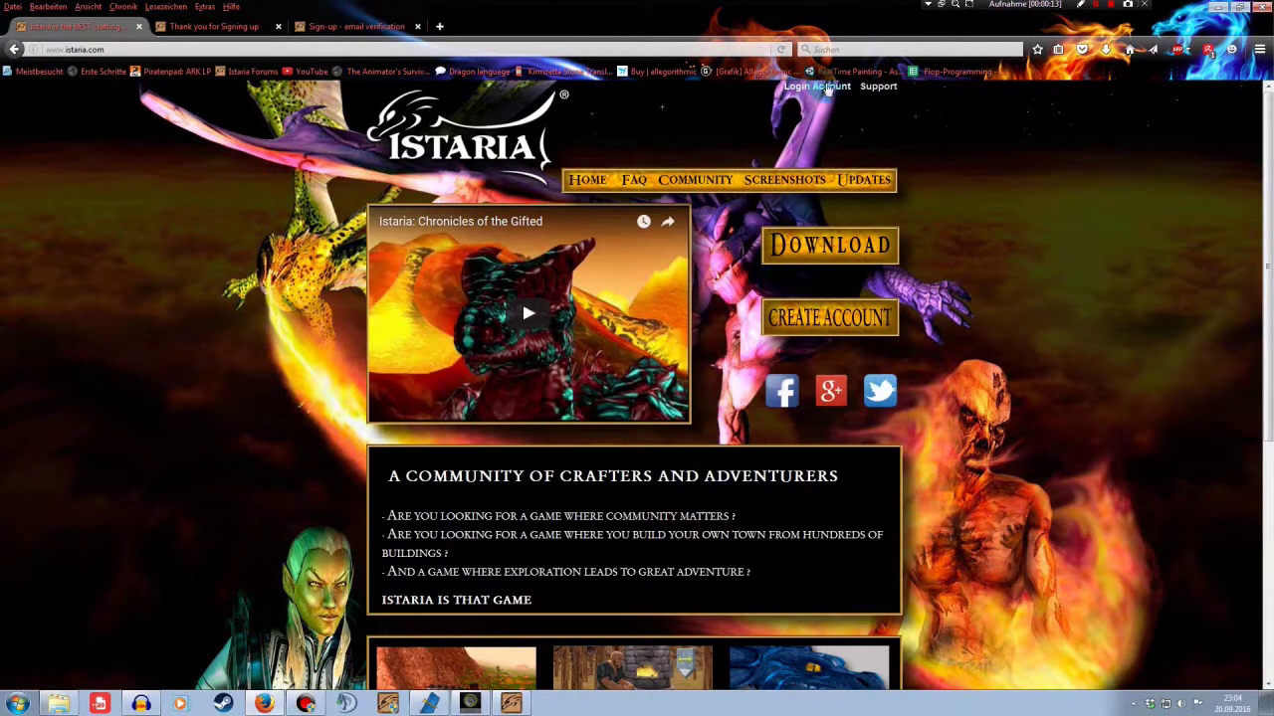
pyautogui.click(834, 88)
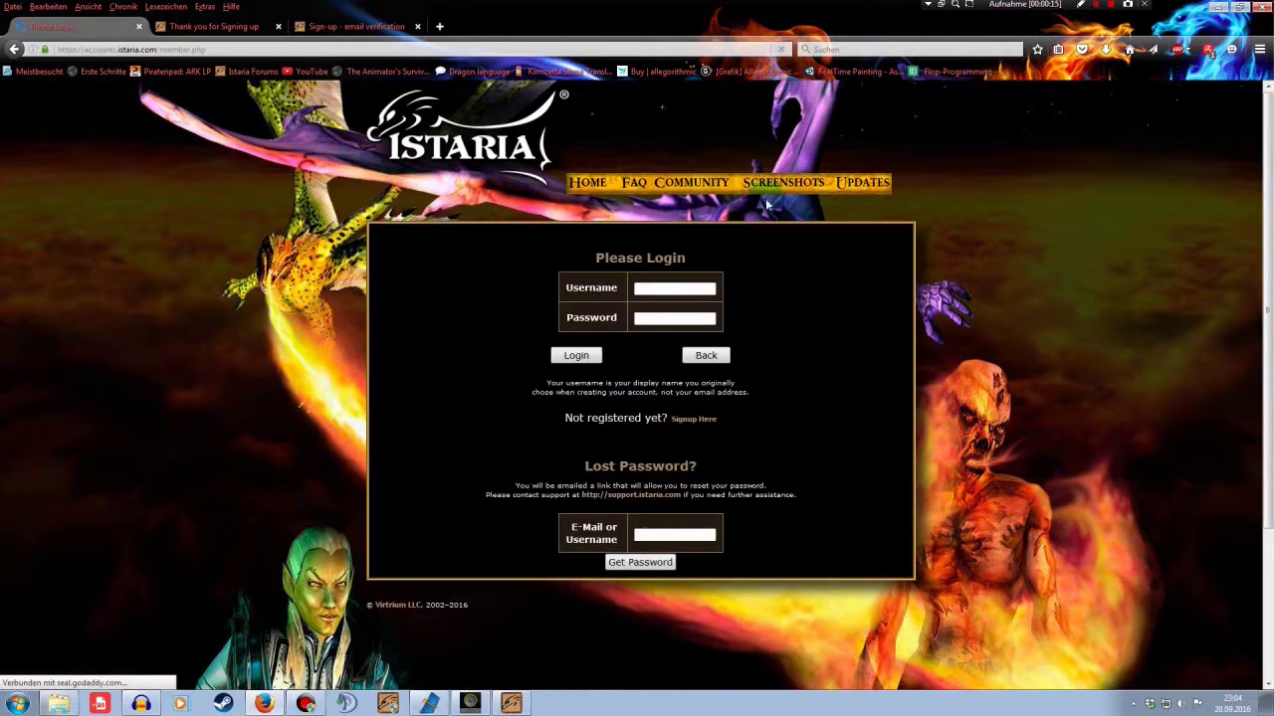
pyautogui.click(704, 288)
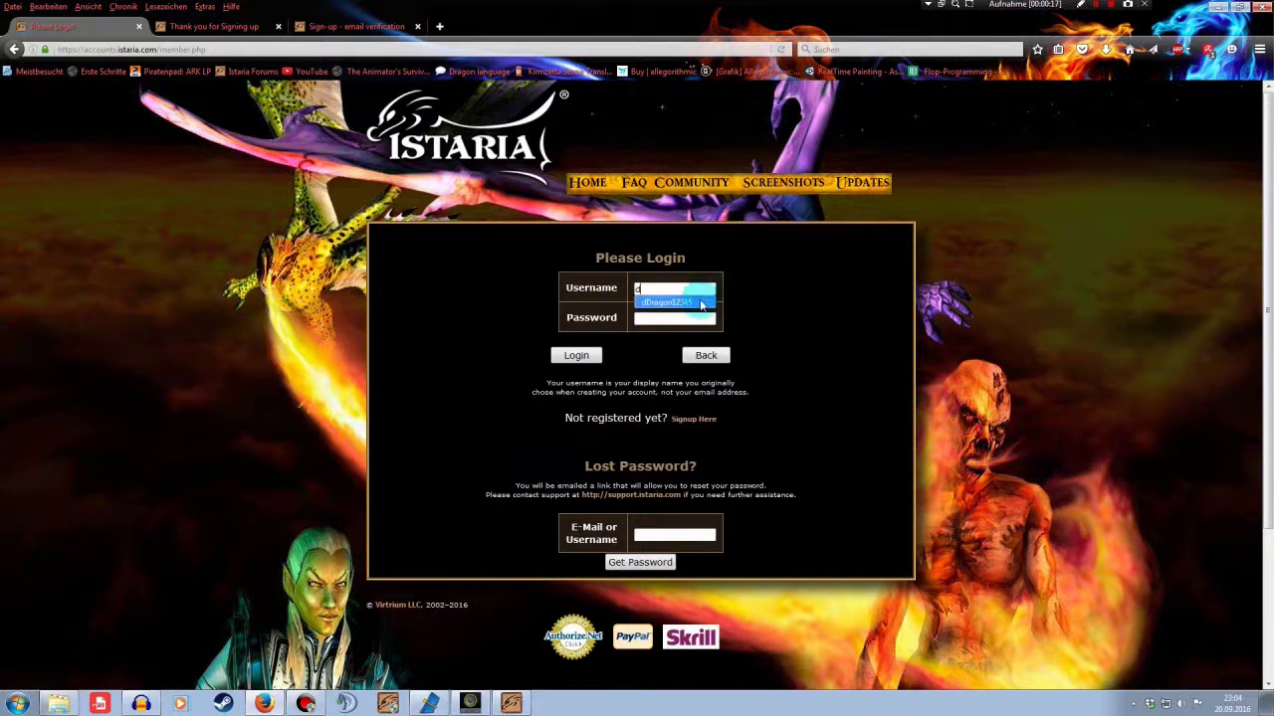
pyautogui.click(702, 305)
pyautogui.click(689, 317)
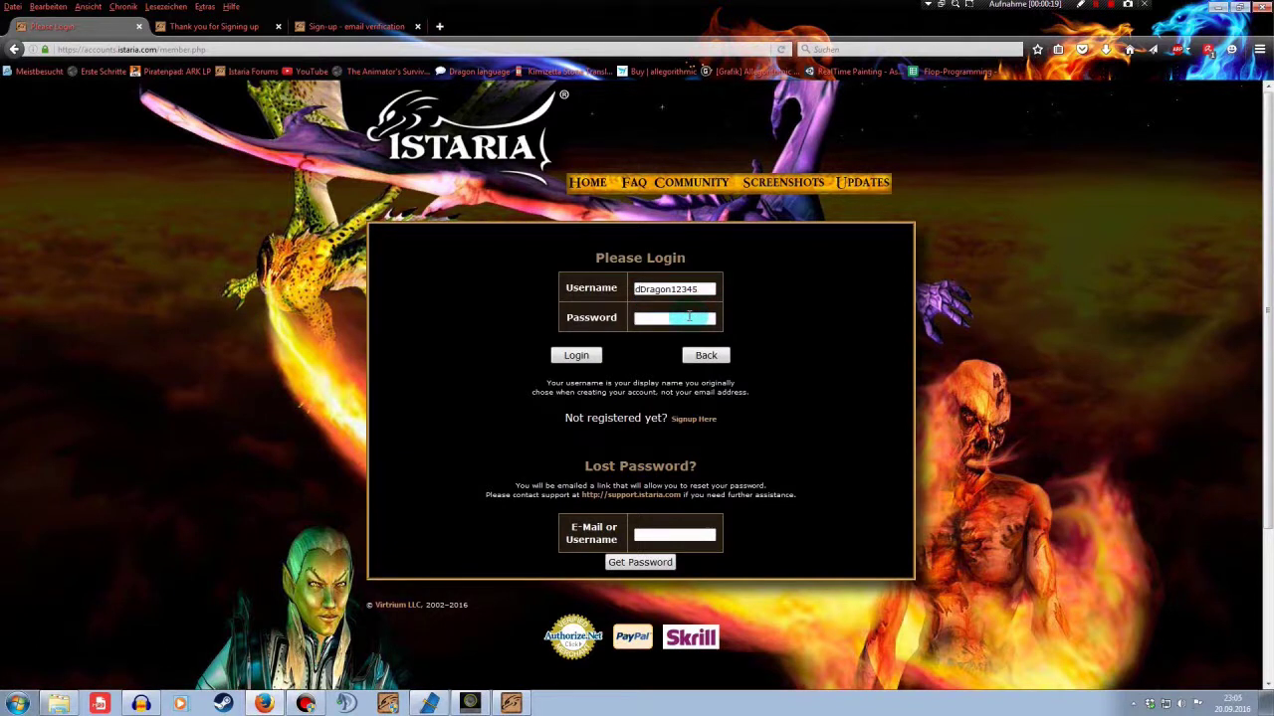
pyautogui.write('**********')
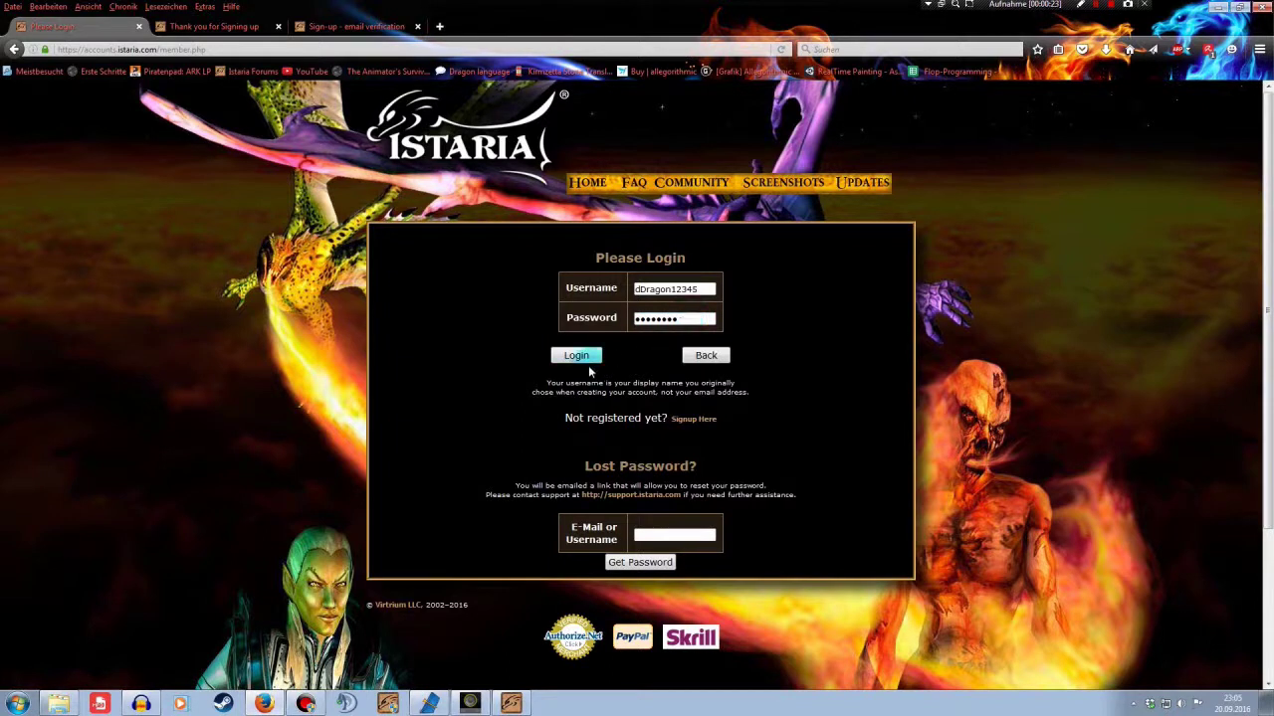
pyautogui.click(582, 358)
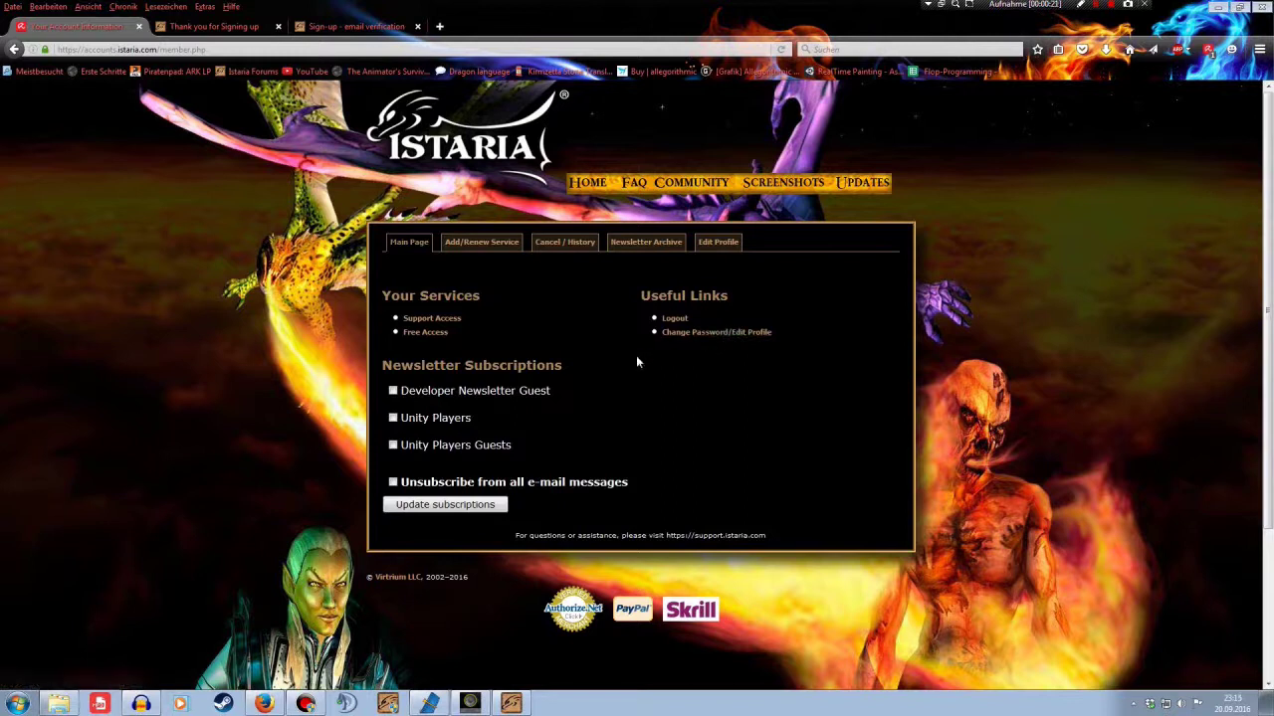
# On Add/Renew Service, choose Free or Trial Access as payment system and order
pyautogui.click(484, 249)
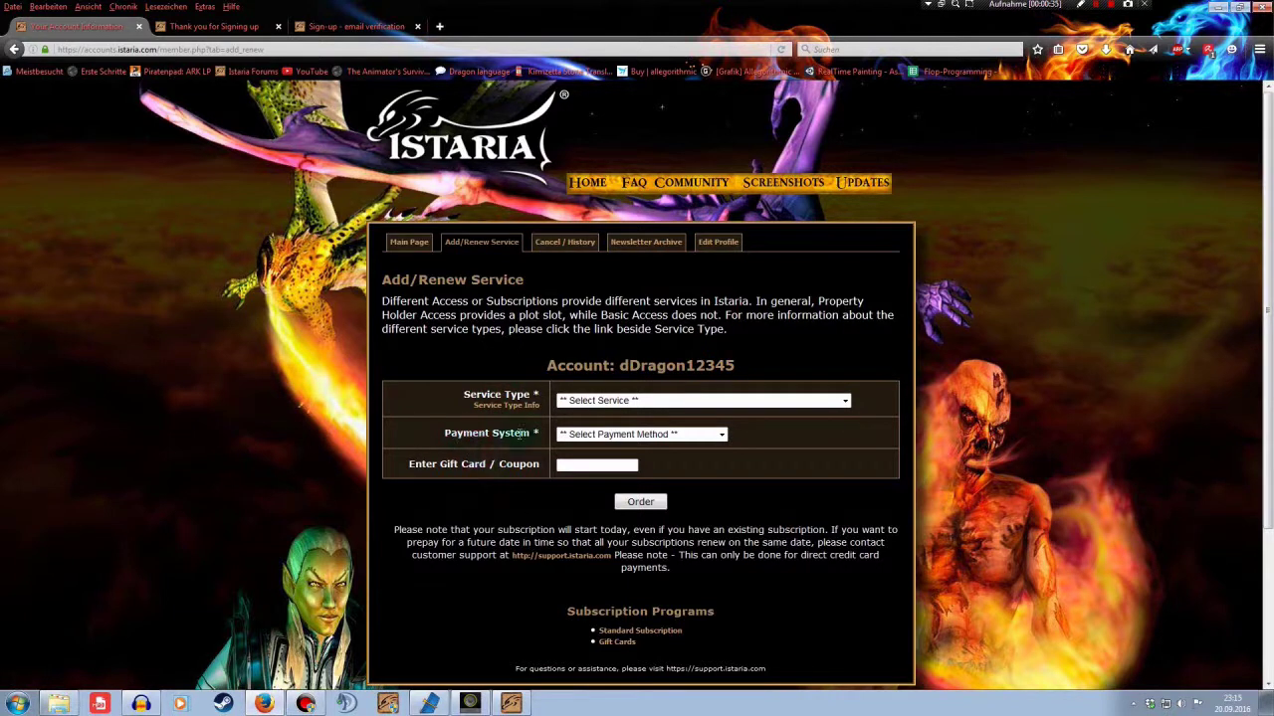
pyautogui.click(721, 435)
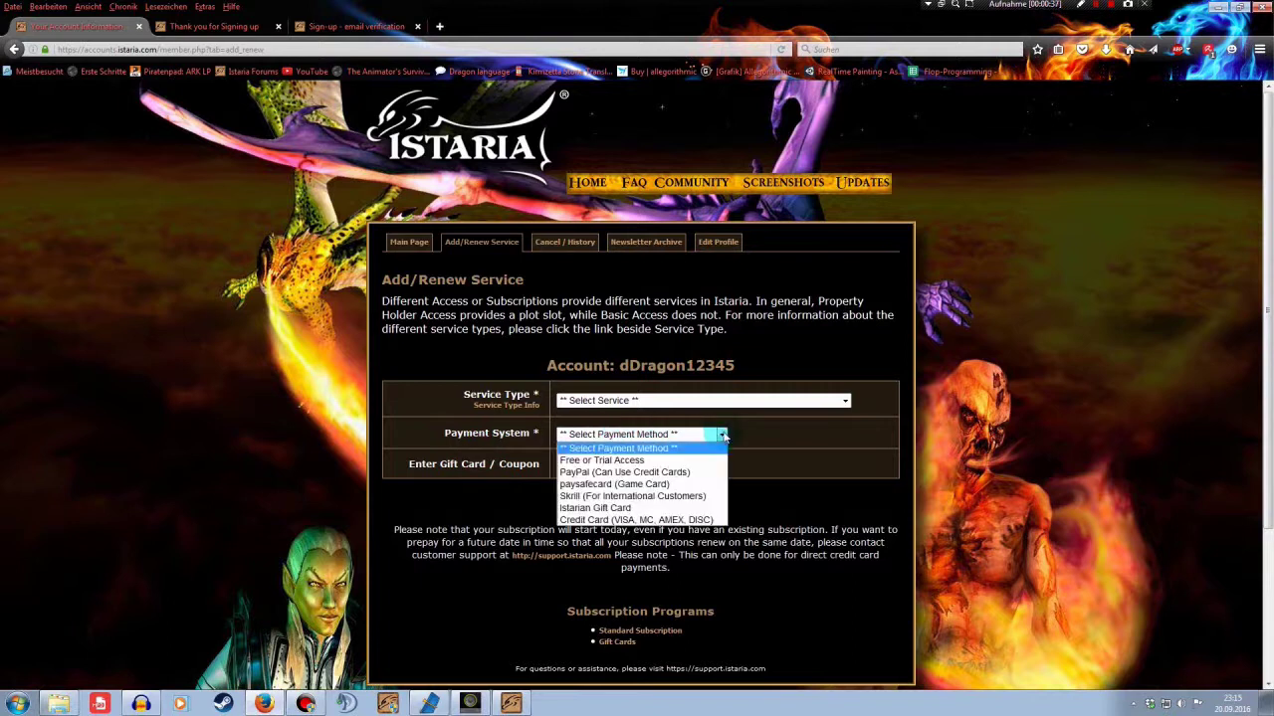
pyautogui.click(587, 460)
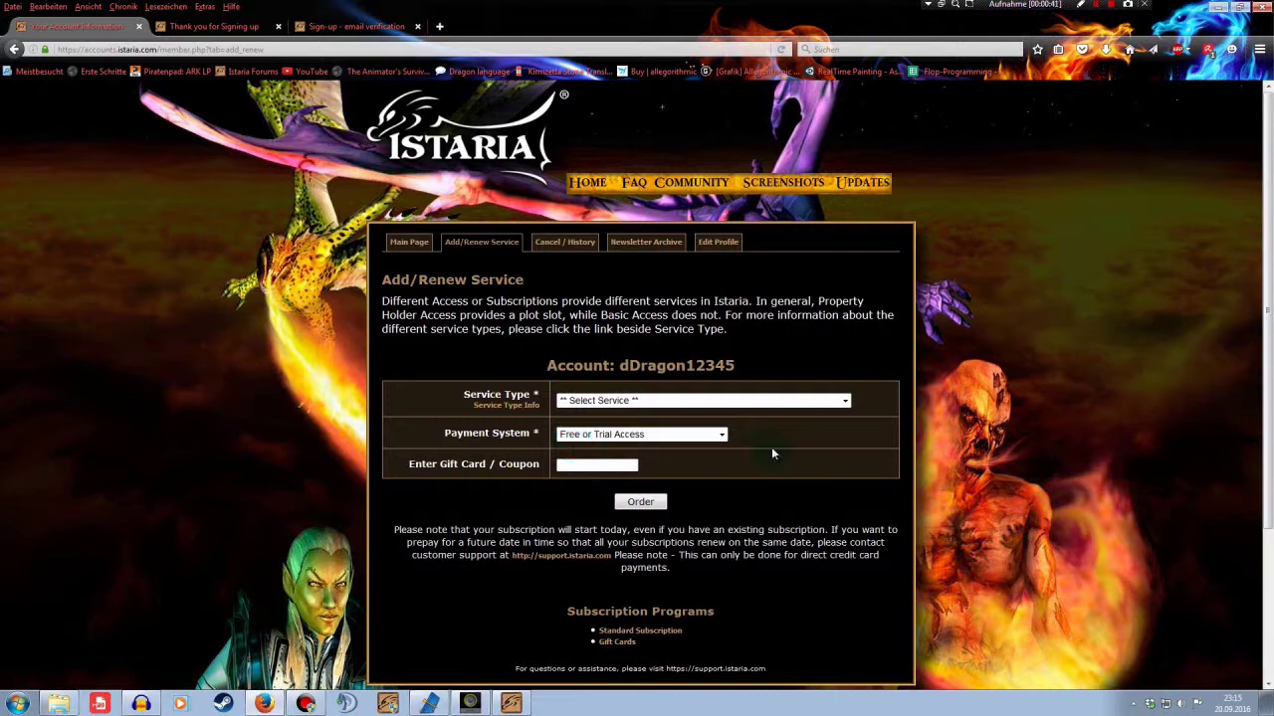
pyautogui.click(635, 503)
# Expand the Service Type dropdown to show the priced service options
pyautogui.click(844, 402)
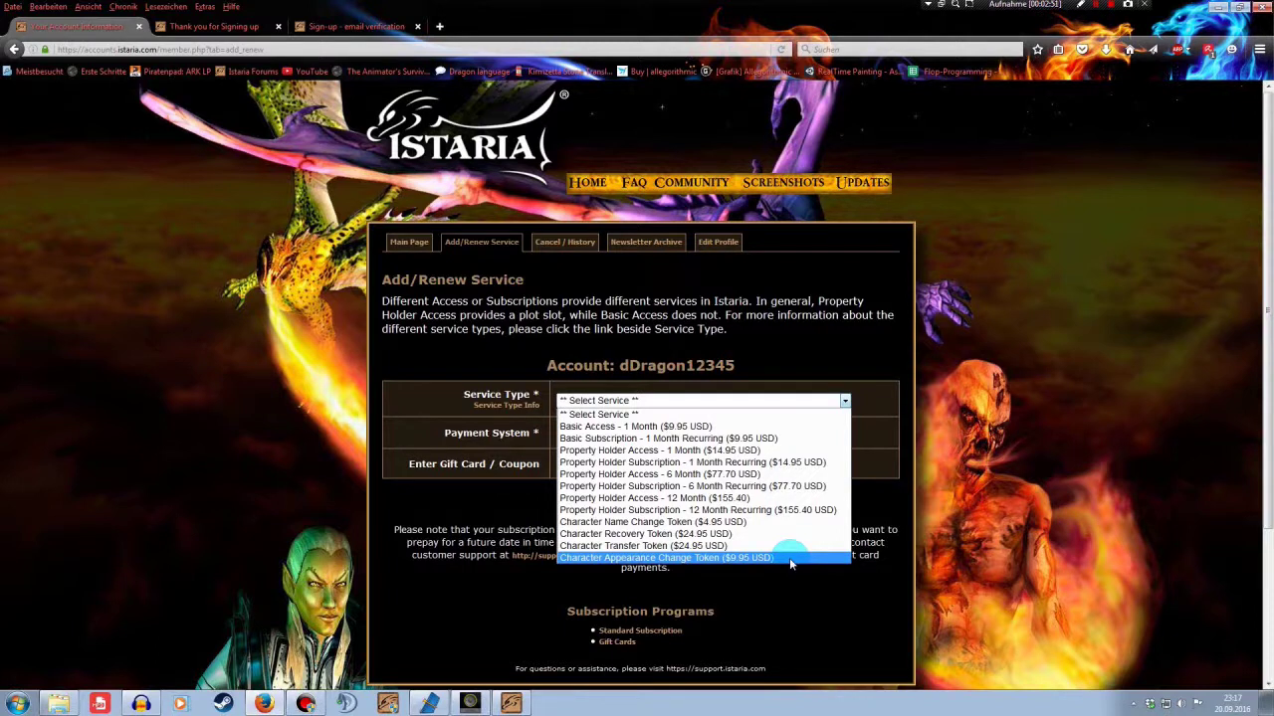
# Choose Basic Access - 1 Month ($9.95 USD) paid via PayPal (Can Use Credit Cards)
pyautogui.click(804, 428)
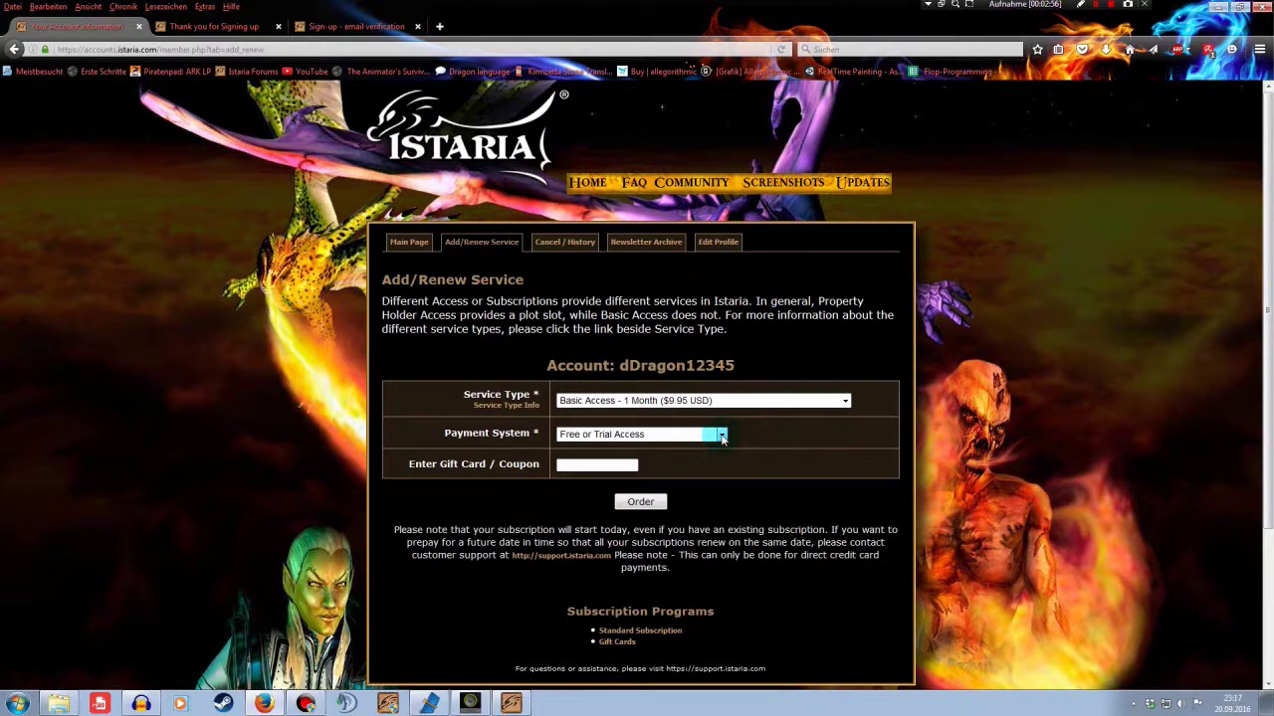
pyautogui.click(720, 434)
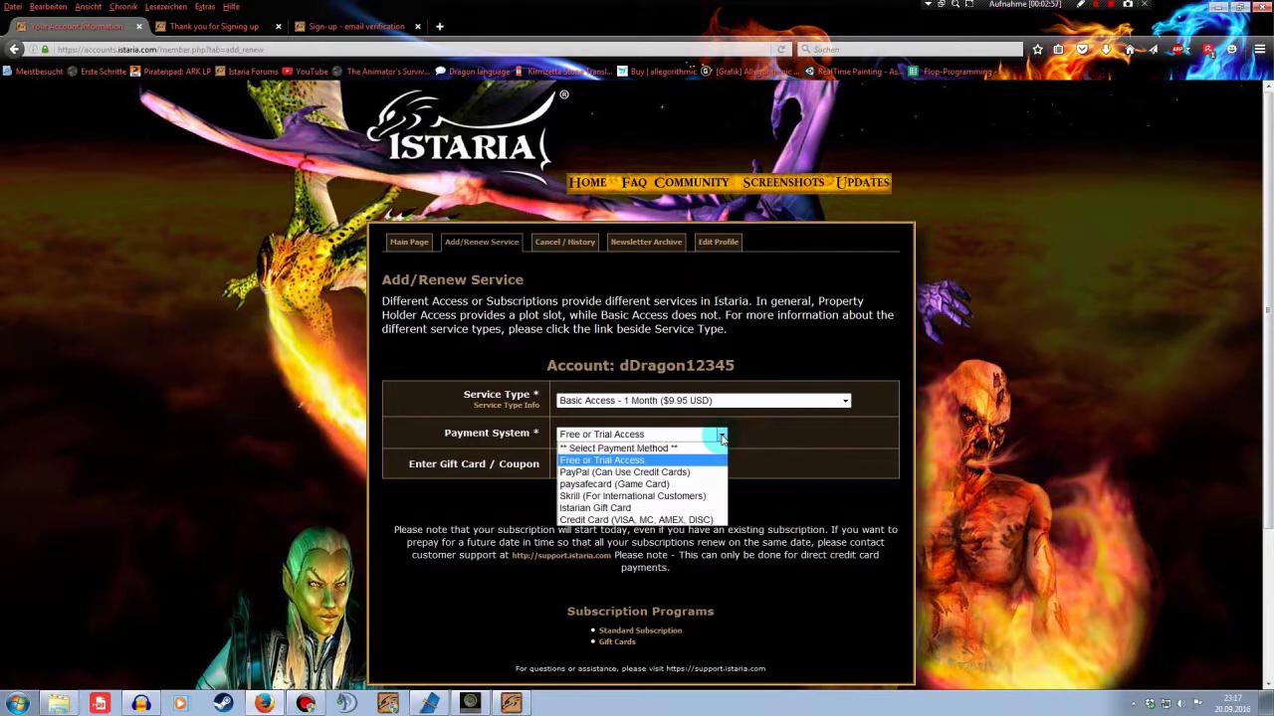
pyautogui.click(597, 473)
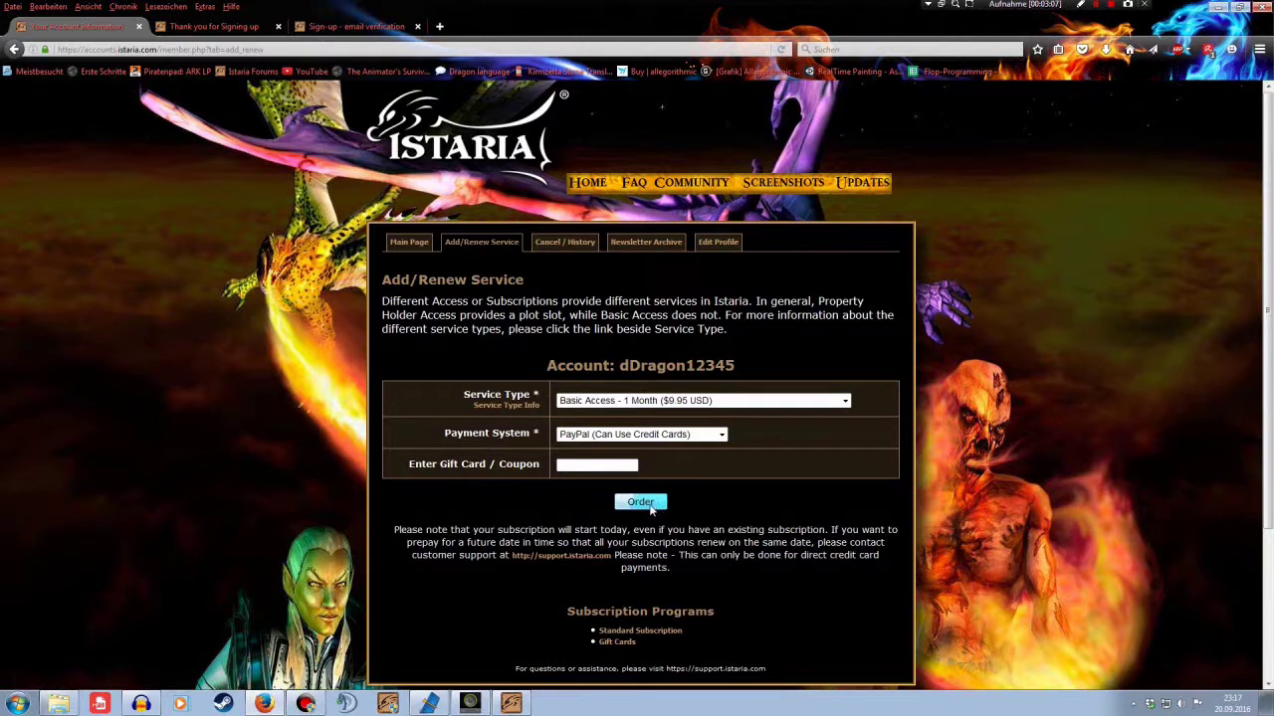
# View the Cancel / History tab showing Free Access and Support Access at $0.00
pyautogui.click(563, 247)
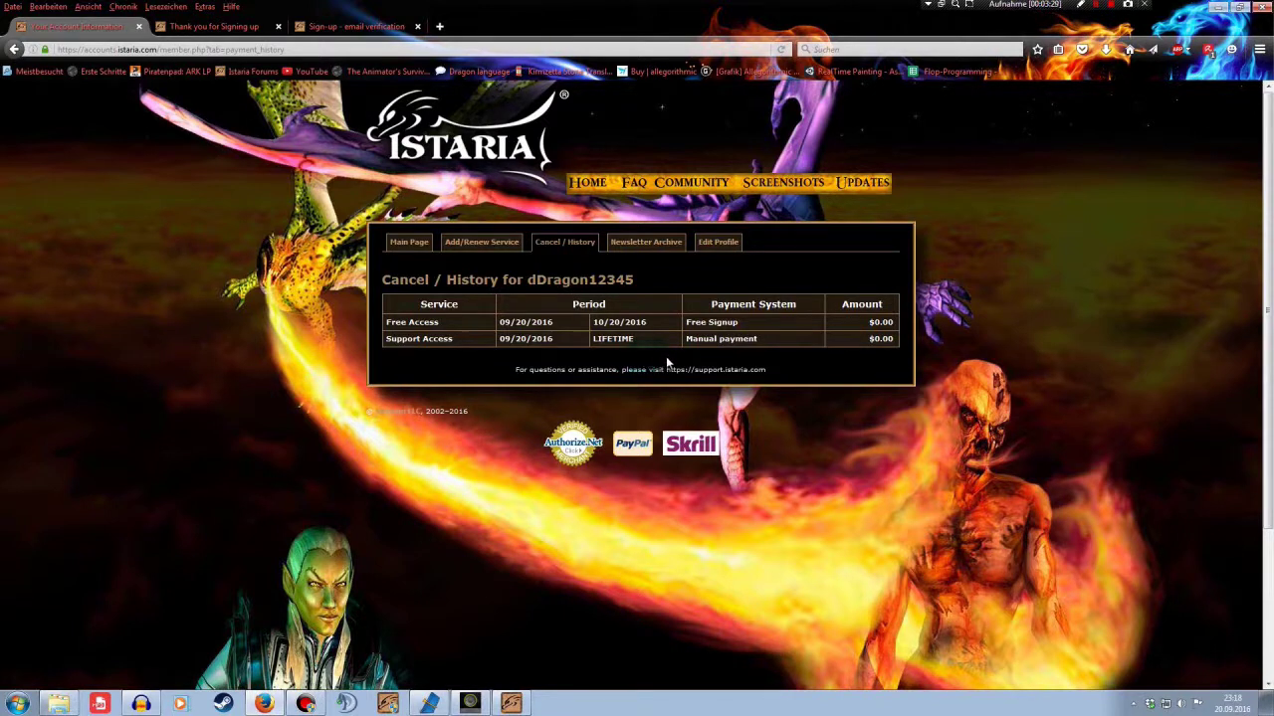
pyautogui.doubleClick(741, 339)
# Log out of the Istaria account from the Main Page and minimize Firefox
pyautogui.click(409, 242)
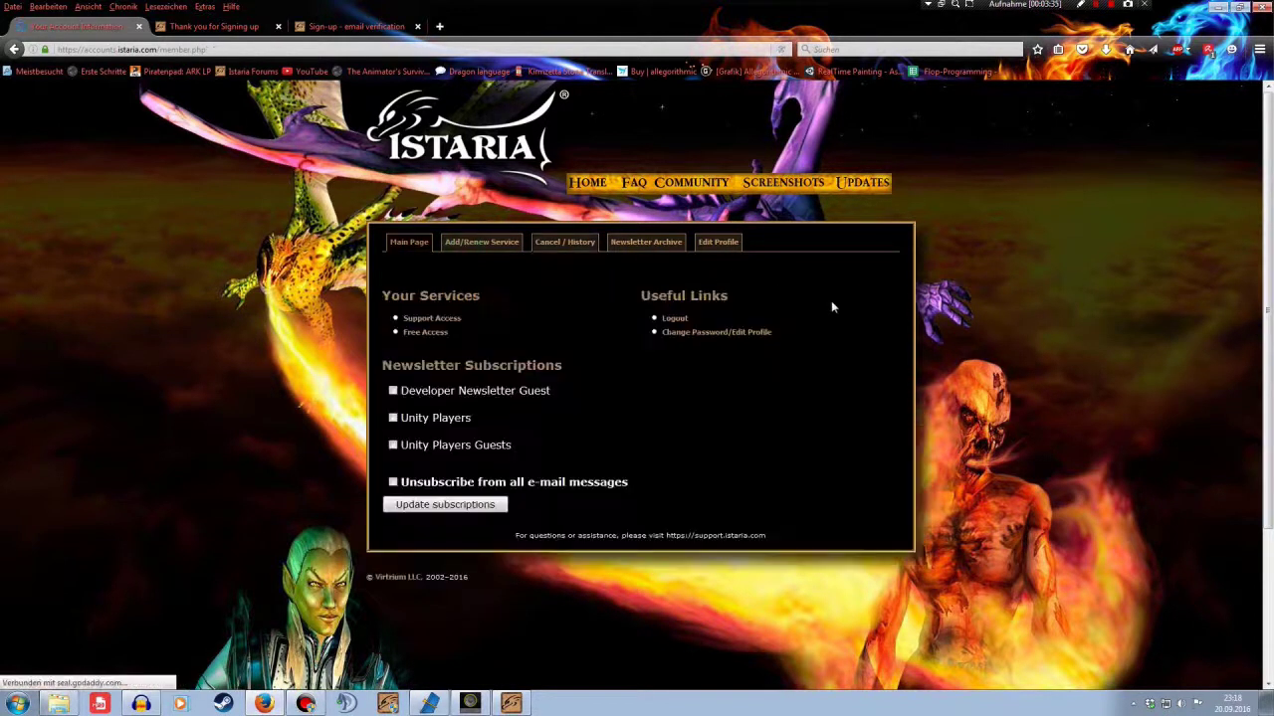
pyautogui.click(673, 319)
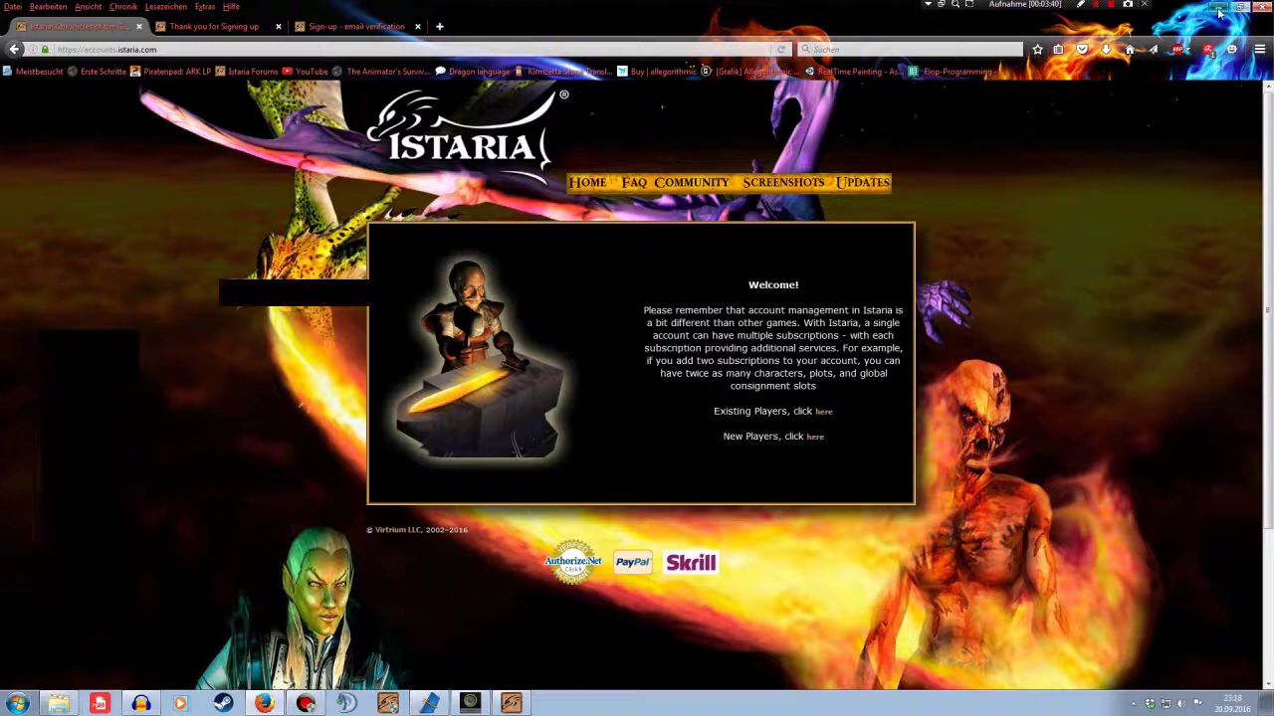
pyautogui.click(1219, 12)
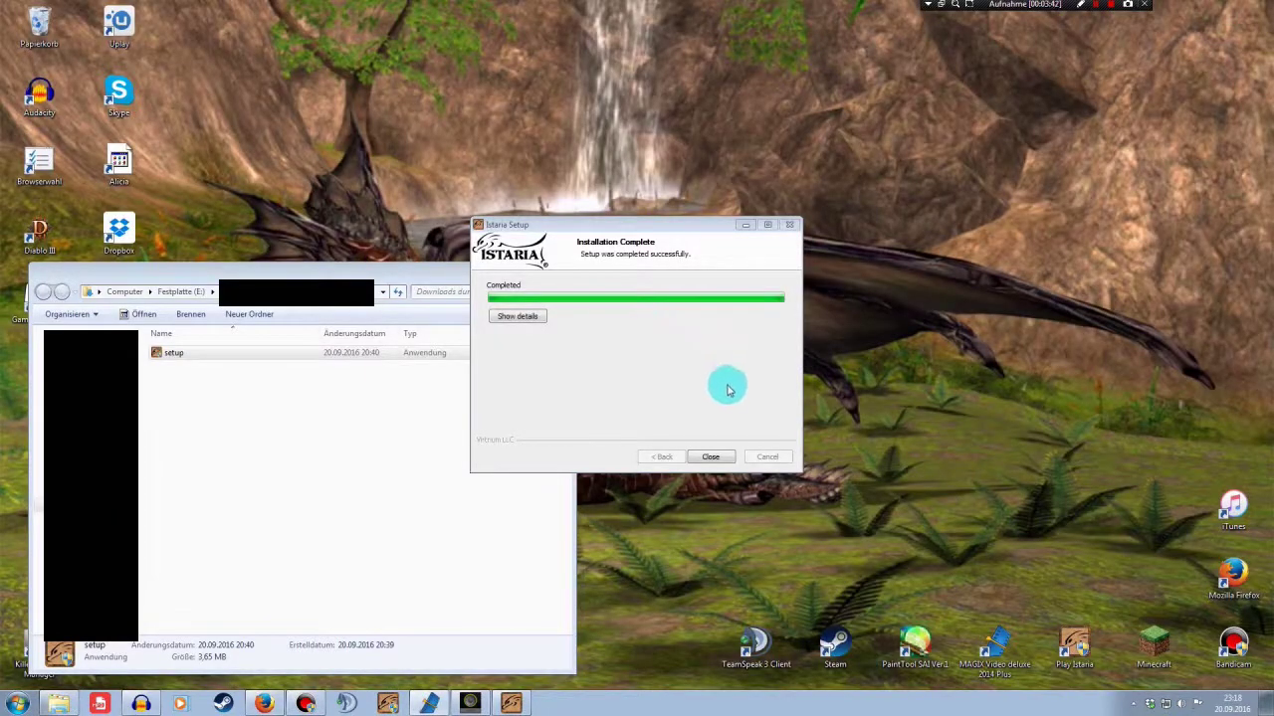
# Close the leftover setup folder window and the Installation Complete installer dialog
pyautogui.click(453, 274)
pyautogui.click(563, 275)
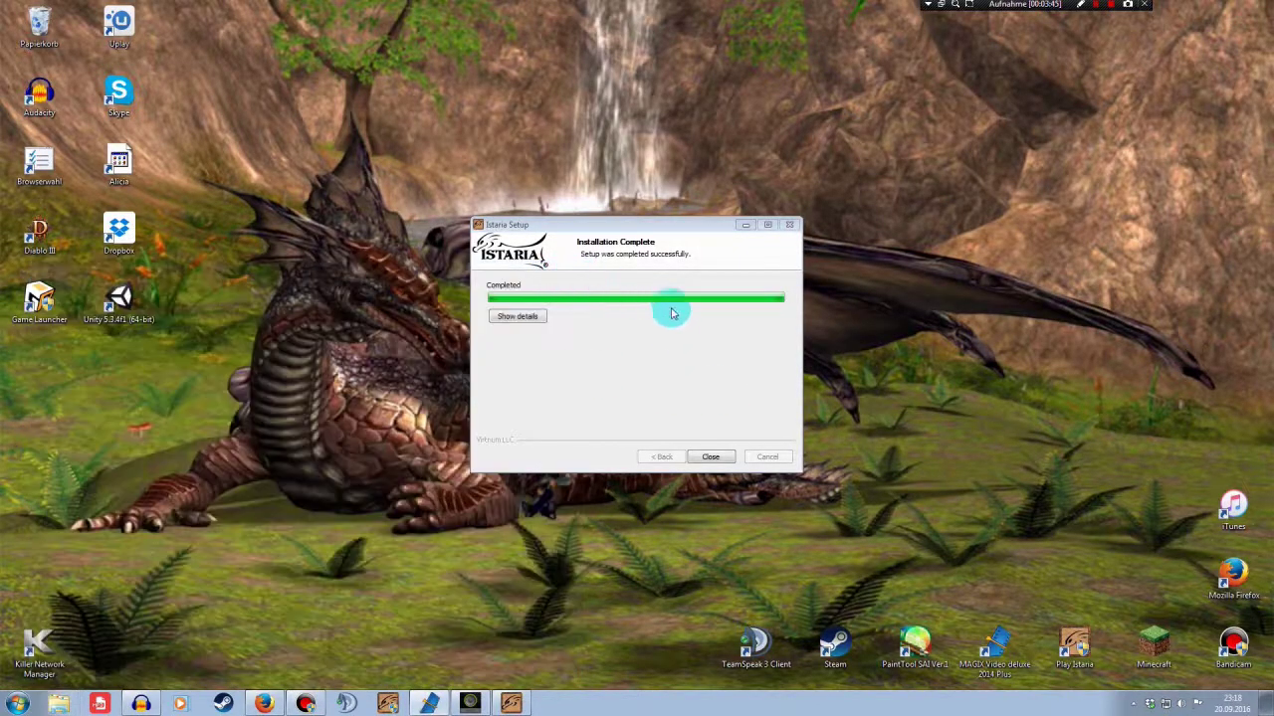
pyautogui.click(710, 456)
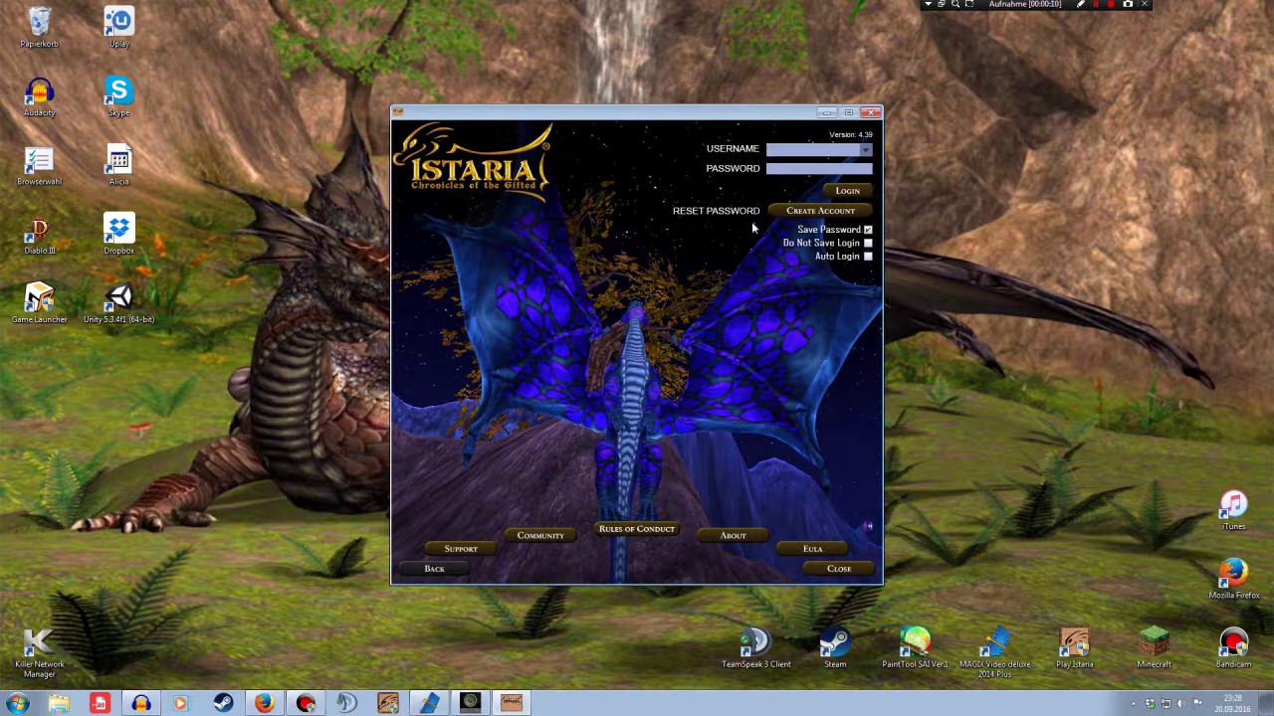
# Log in to the launcher with the new account's username and password
pyautogui.moveTo(736, 116); pyautogui.dragTo(714, 89)
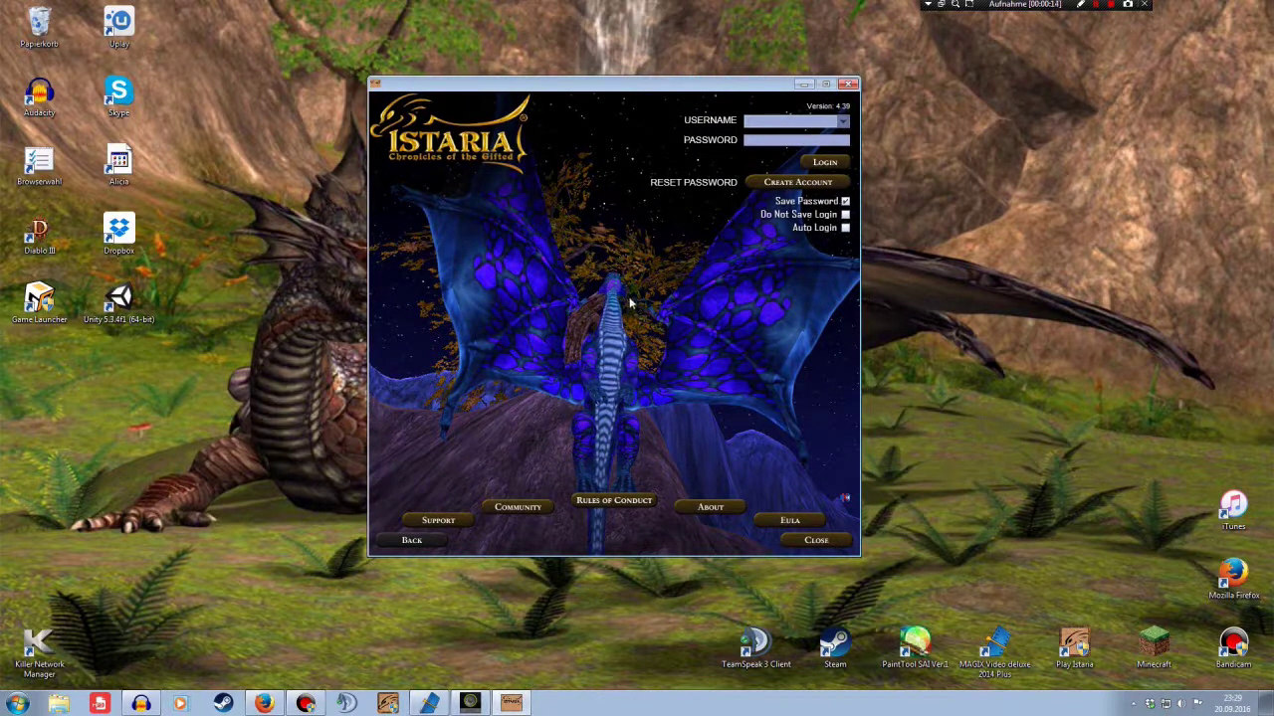
pyautogui.click(753, 120)
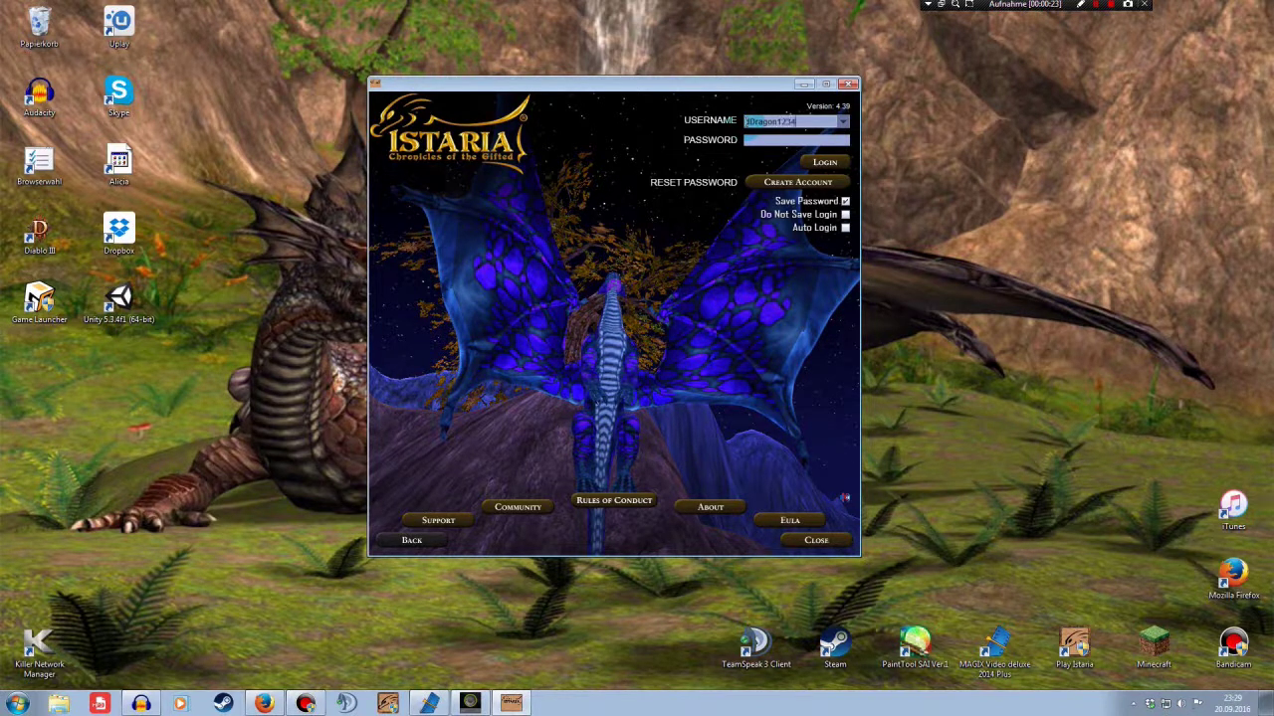
pyautogui.click(758, 141)
pyautogui.click(824, 162)
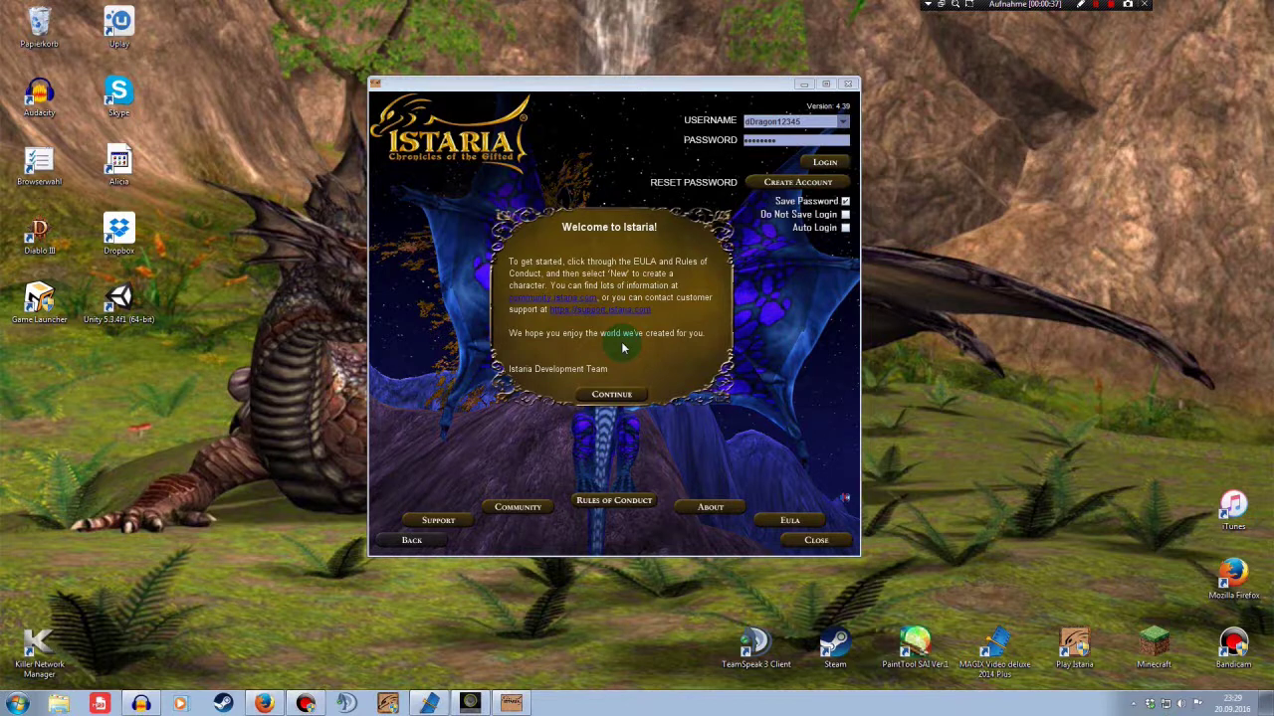
# Continue past the Welcome message and accept the EULA and the second agreement
pyautogui.click(614, 395)
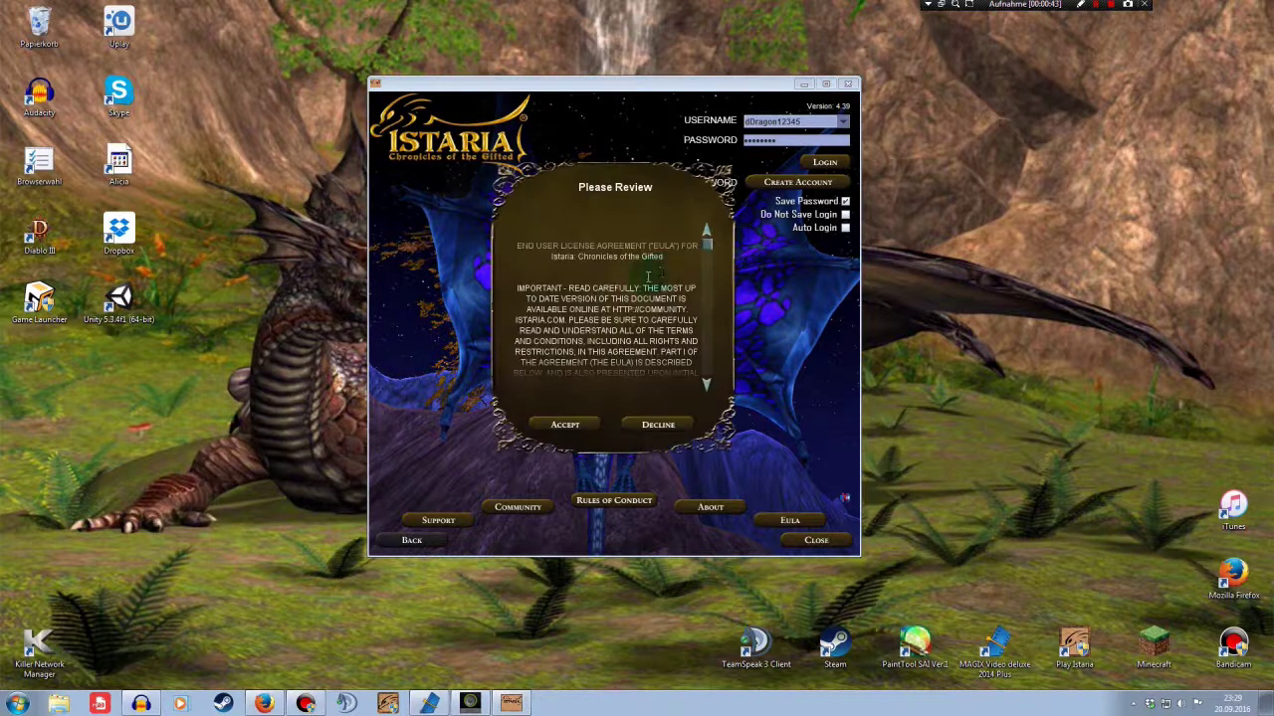
pyautogui.click(563, 424)
pyautogui.click(565, 424)
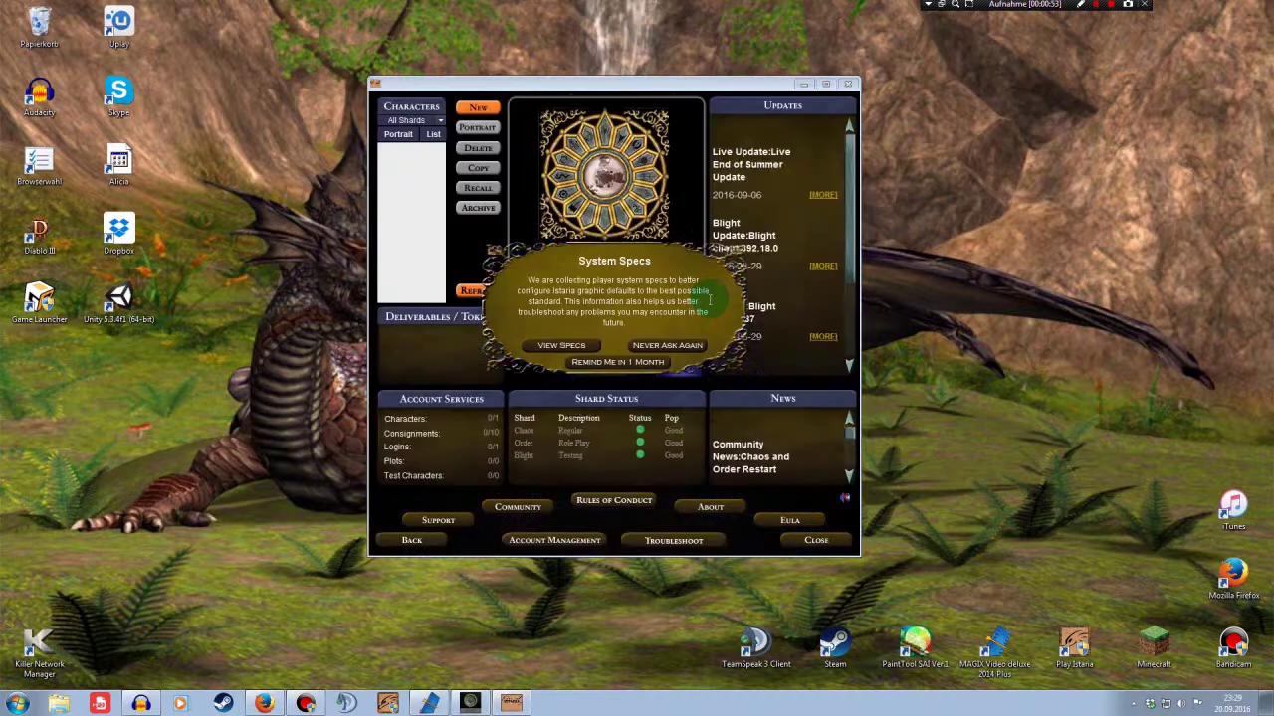
# Dismiss the System Specs prompt with Remind Me in 1 Month on the character screen
pyautogui.click(618, 366)
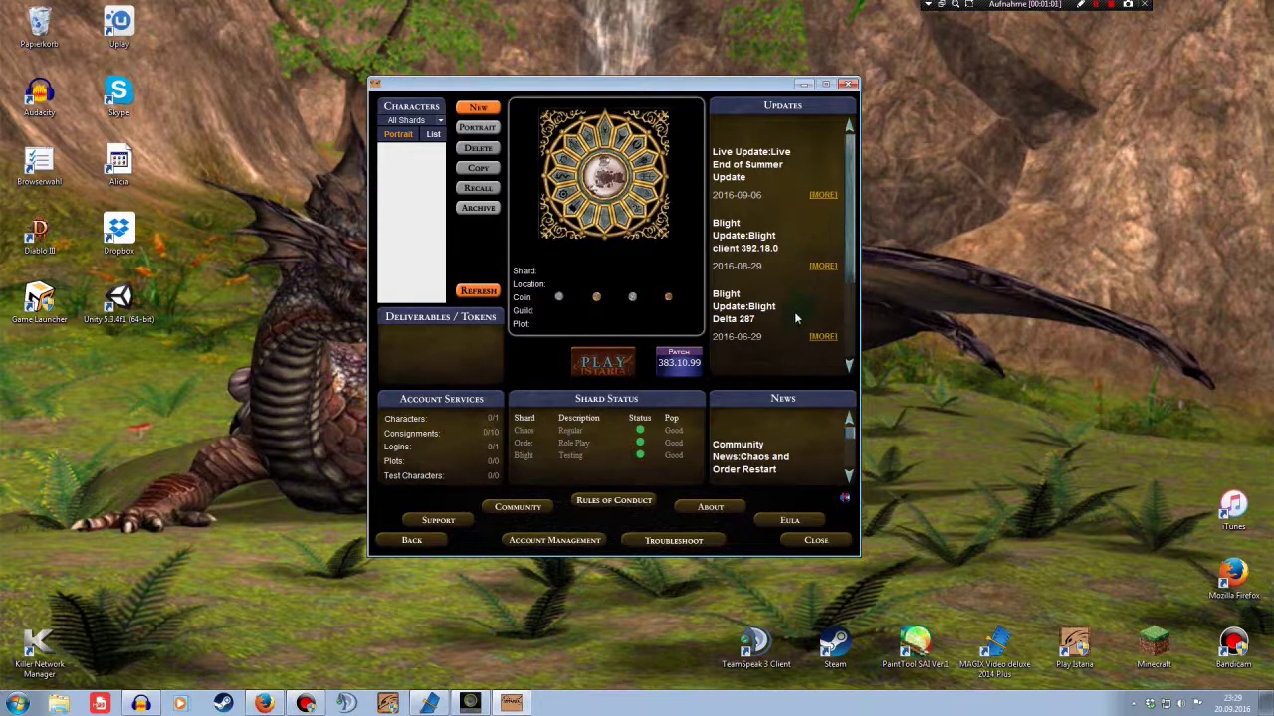
pyautogui.click(410, 229)
pyautogui.click(401, 199)
pyautogui.click(410, 185)
pyautogui.click(414, 245)
pyautogui.click(410, 179)
pyautogui.click(406, 246)
pyautogui.click(416, 182)
pyautogui.click(407, 187)
pyautogui.click(415, 182)
pyautogui.click(415, 248)
pyautogui.click(421, 280)
# Preview the New character shard choices, back out, and close the launcher
pyautogui.click(425, 161)
pyautogui.click(477, 107)
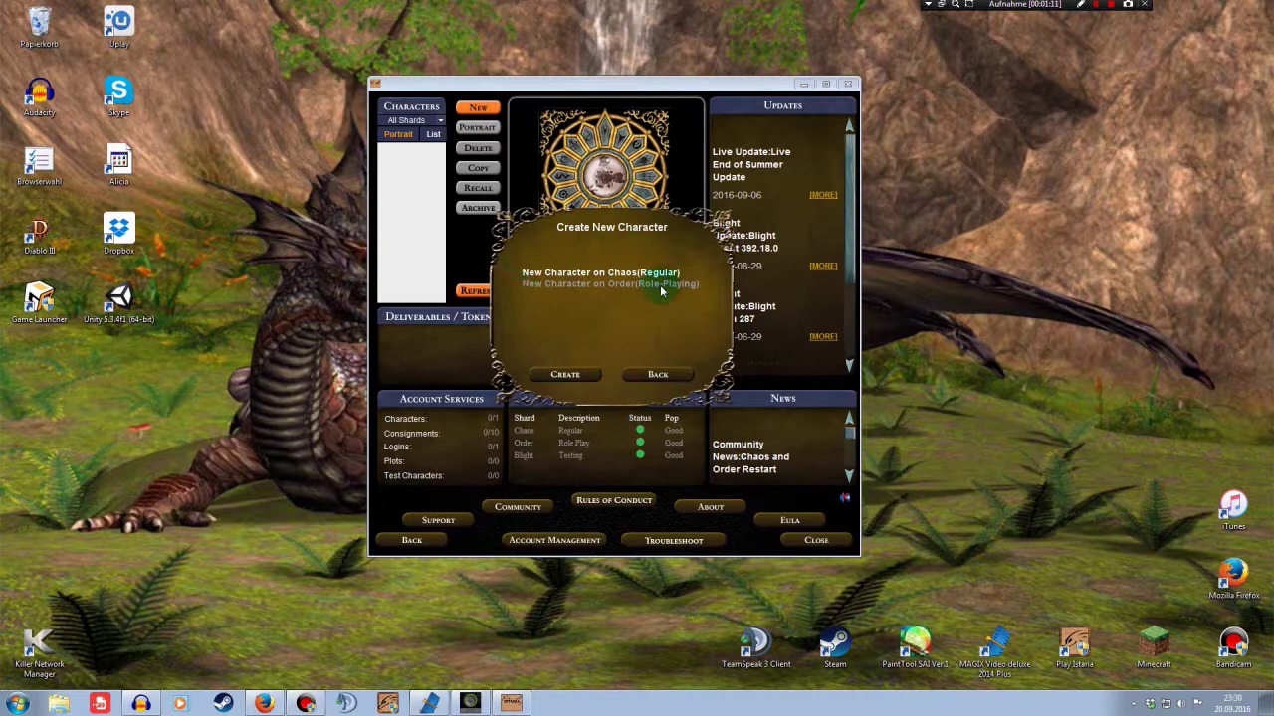
pyautogui.click(655, 375)
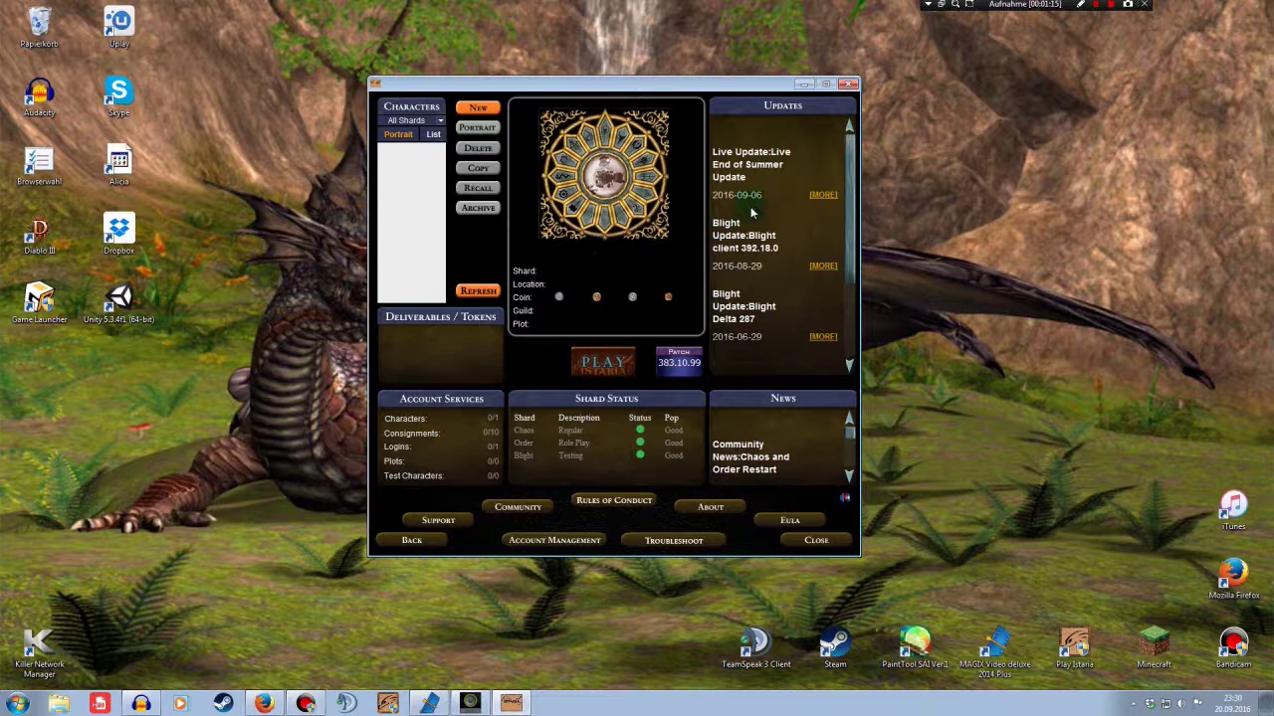
pyautogui.click(852, 84)
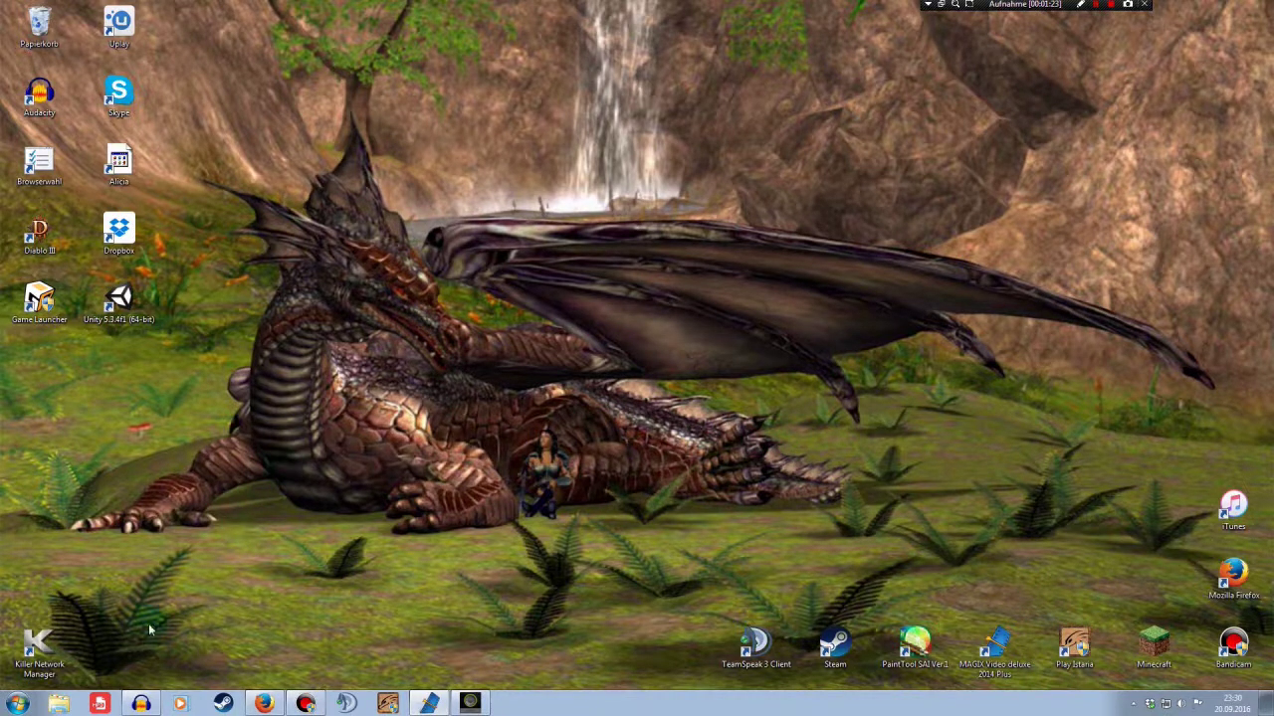
# Browse to E:\Programme\Istaria in Explorer and select jlauncher
pyautogui.click(59, 704)
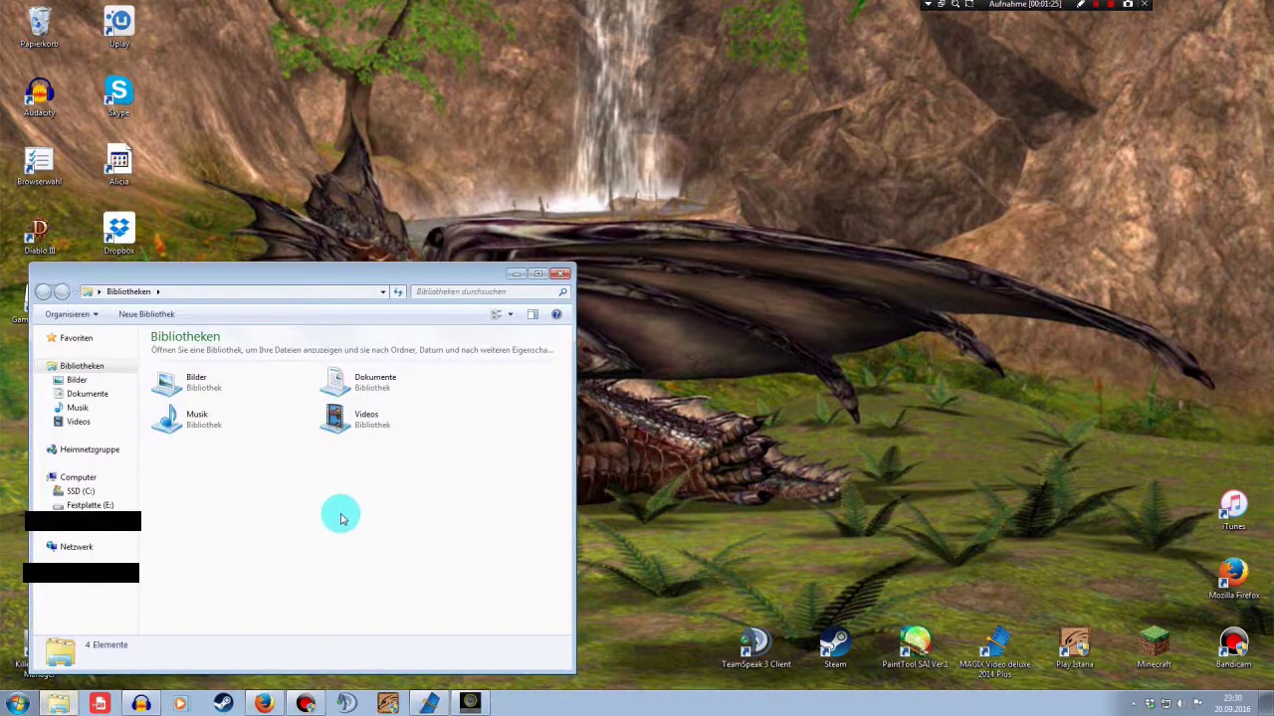
pyautogui.click(90, 506)
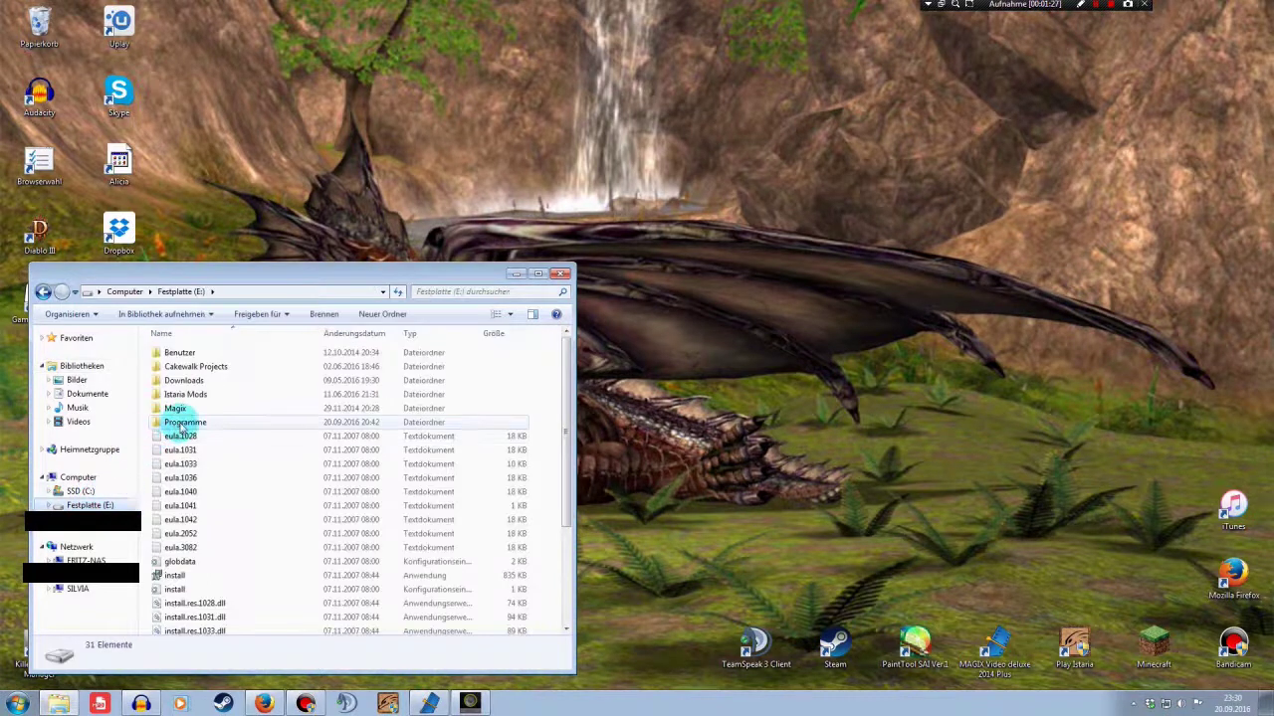
pyautogui.doubleClick(180, 423)
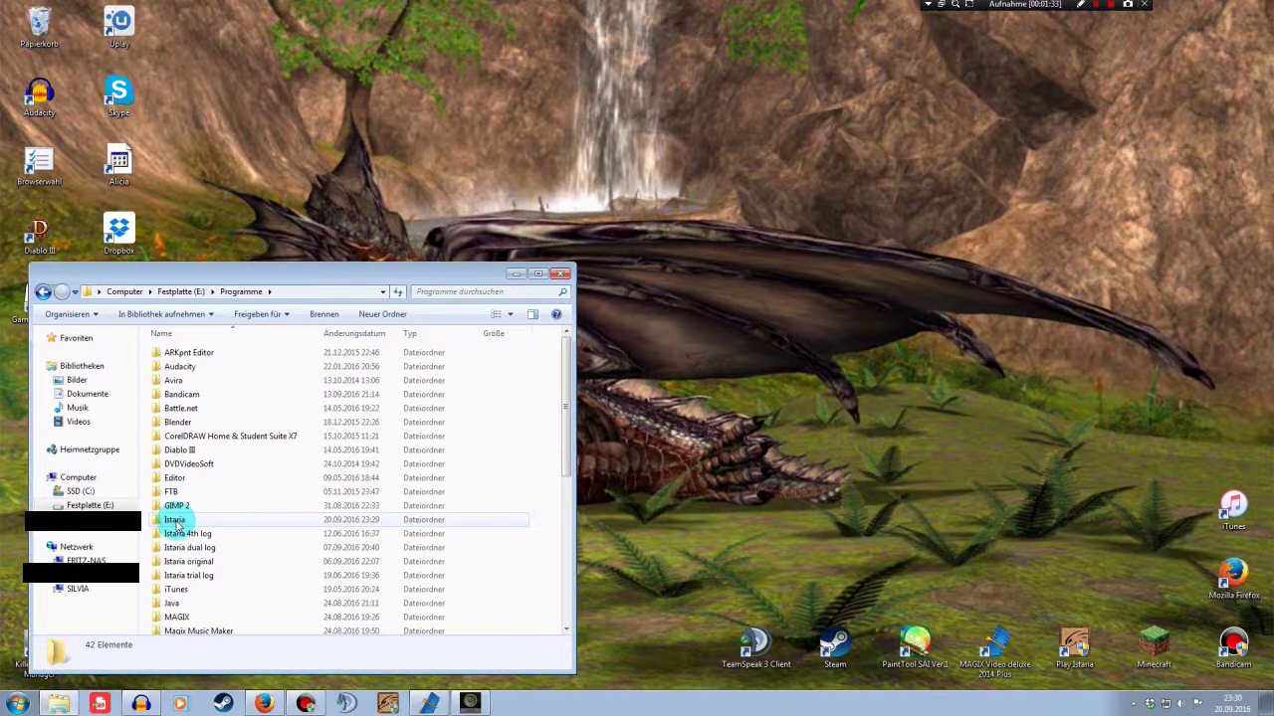
pyautogui.doubleClick(177, 522)
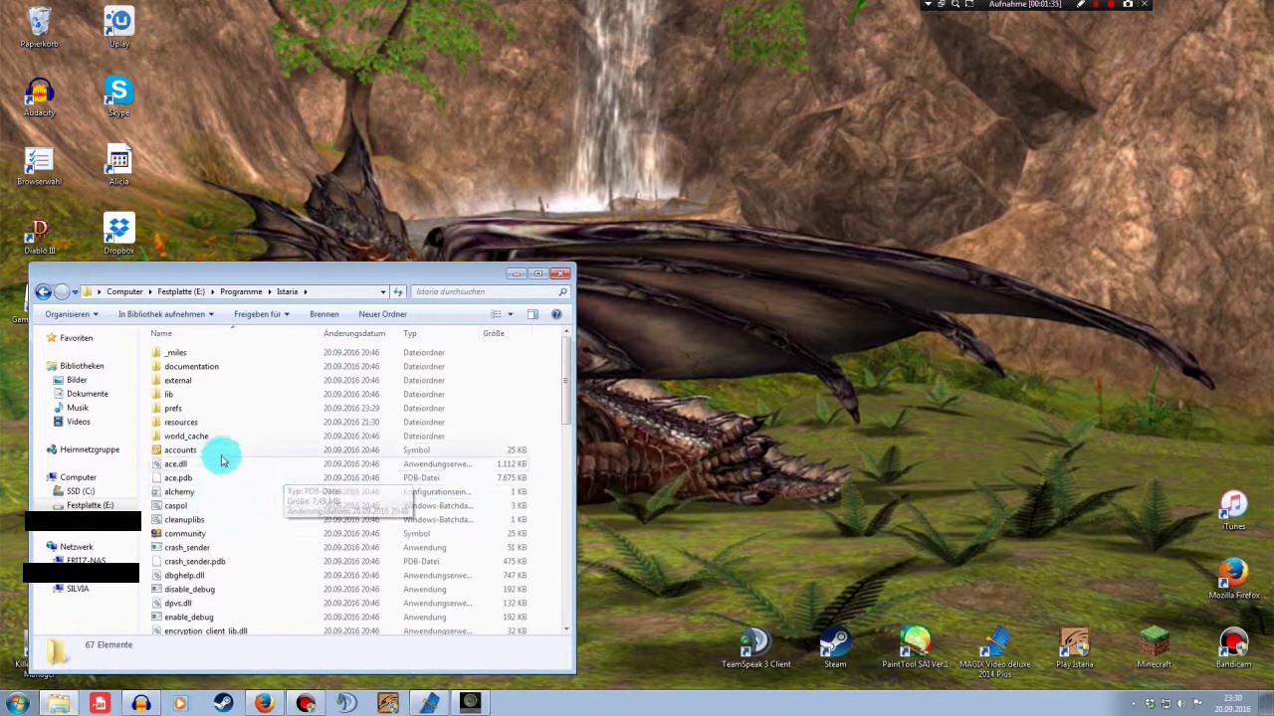
pyautogui.scroll(-4, 207, 484)
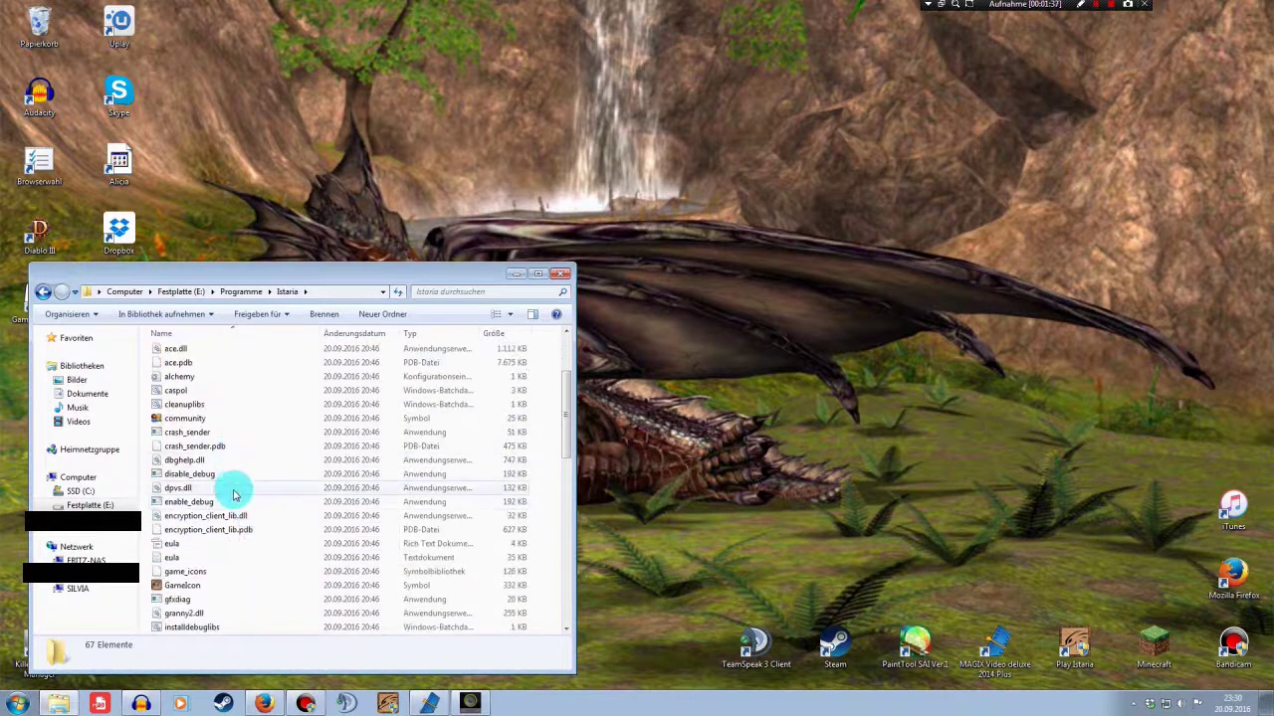
pyautogui.scroll(-3, 237, 496)
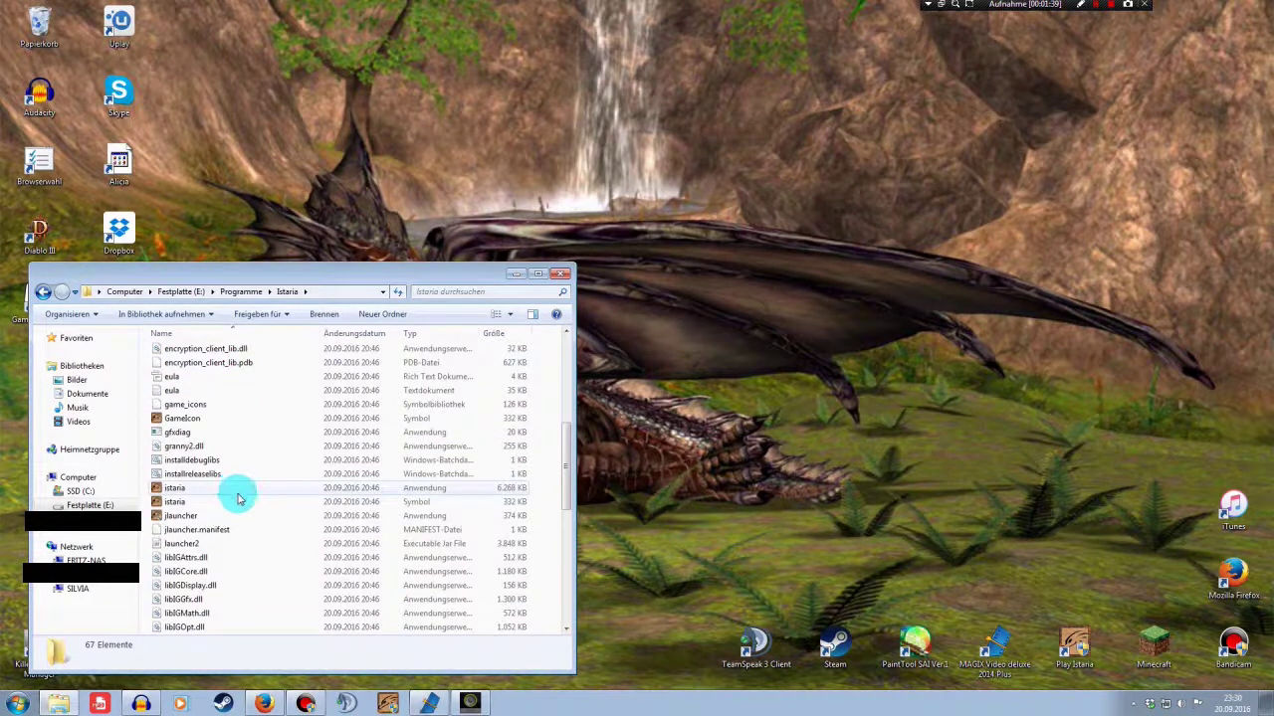
pyautogui.click(174, 517)
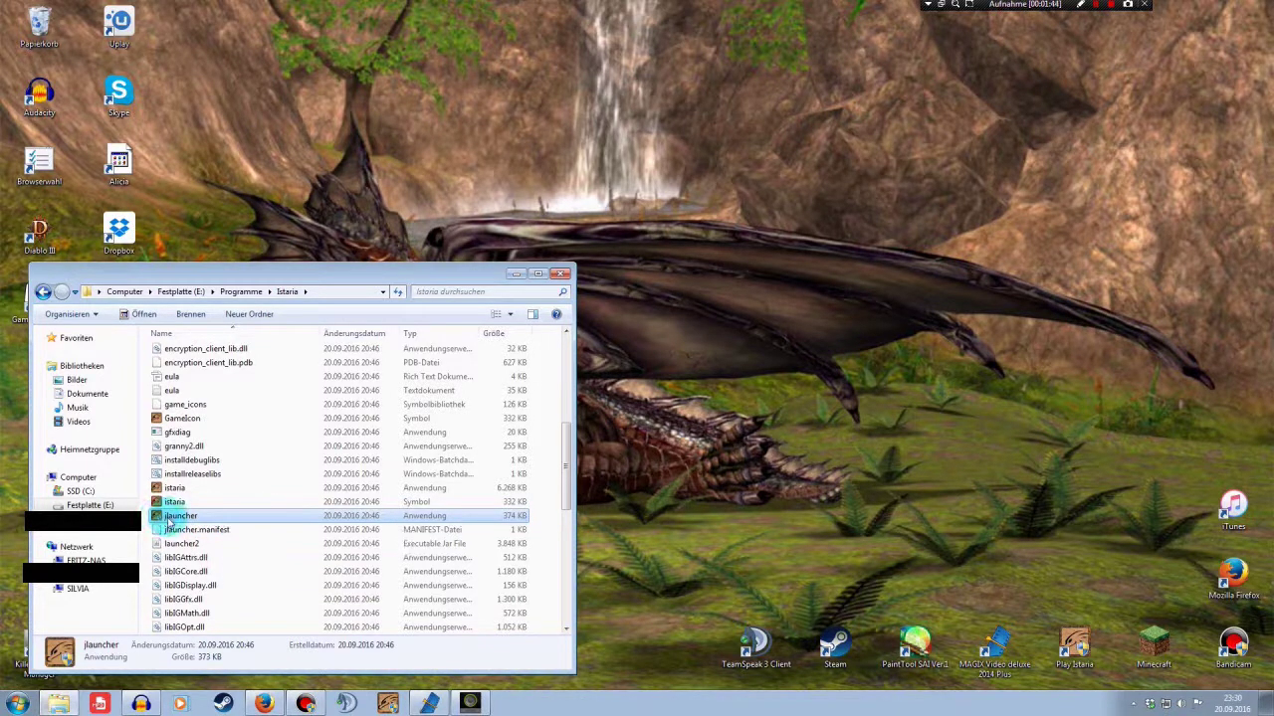
# Start jlauncher and close the Istaria folder window
pyautogui.doubleClick(169, 517)
pyautogui.click(648, 453)
pyautogui.click(582, 286)
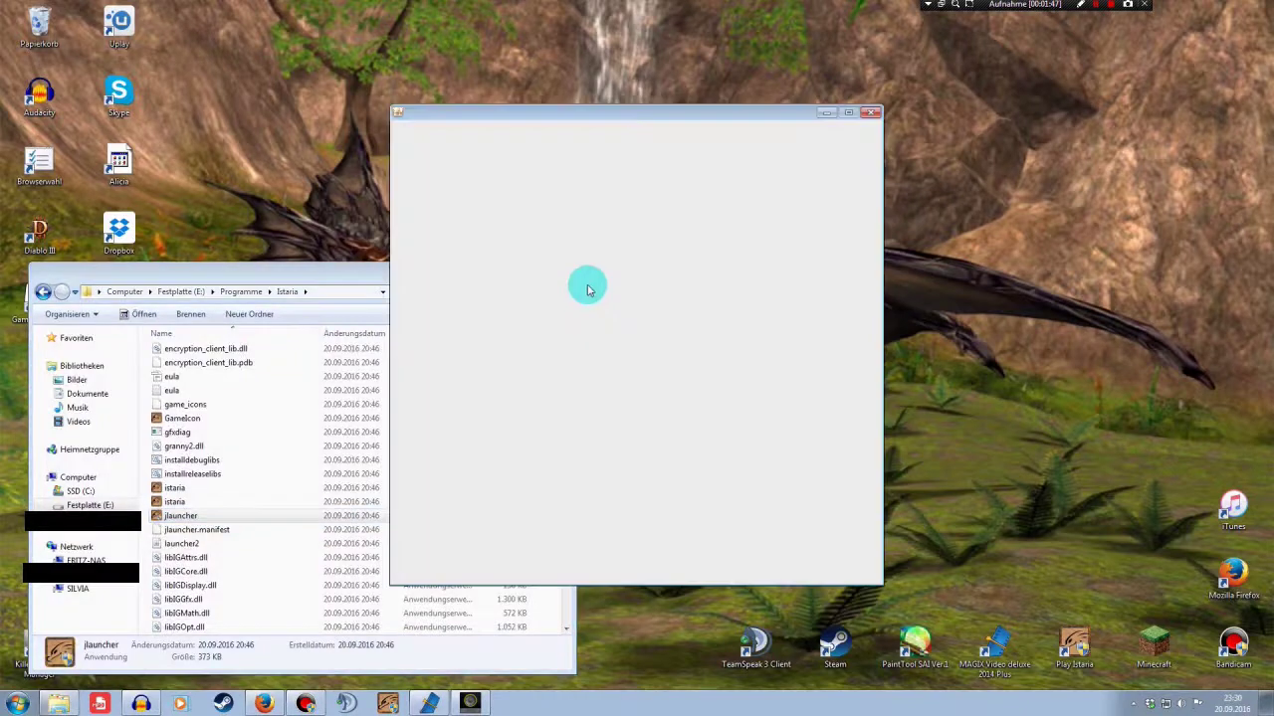
pyautogui.click(366, 279)
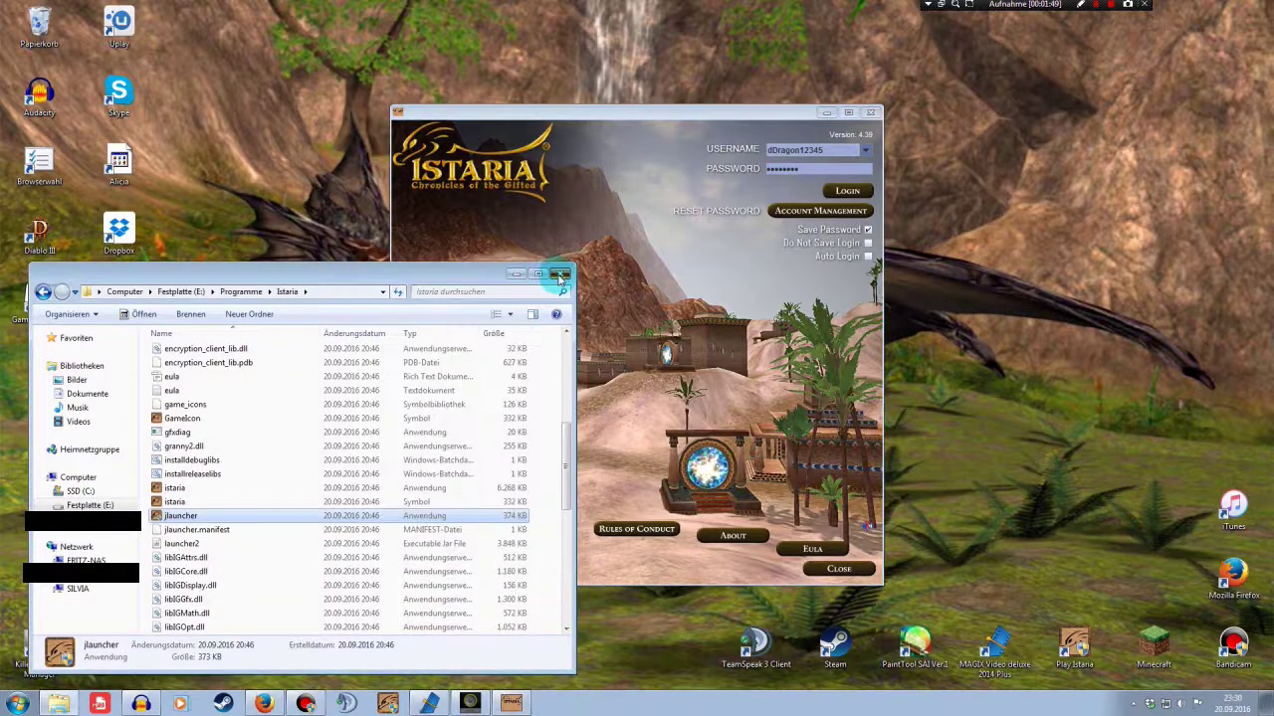
pyautogui.click(559, 278)
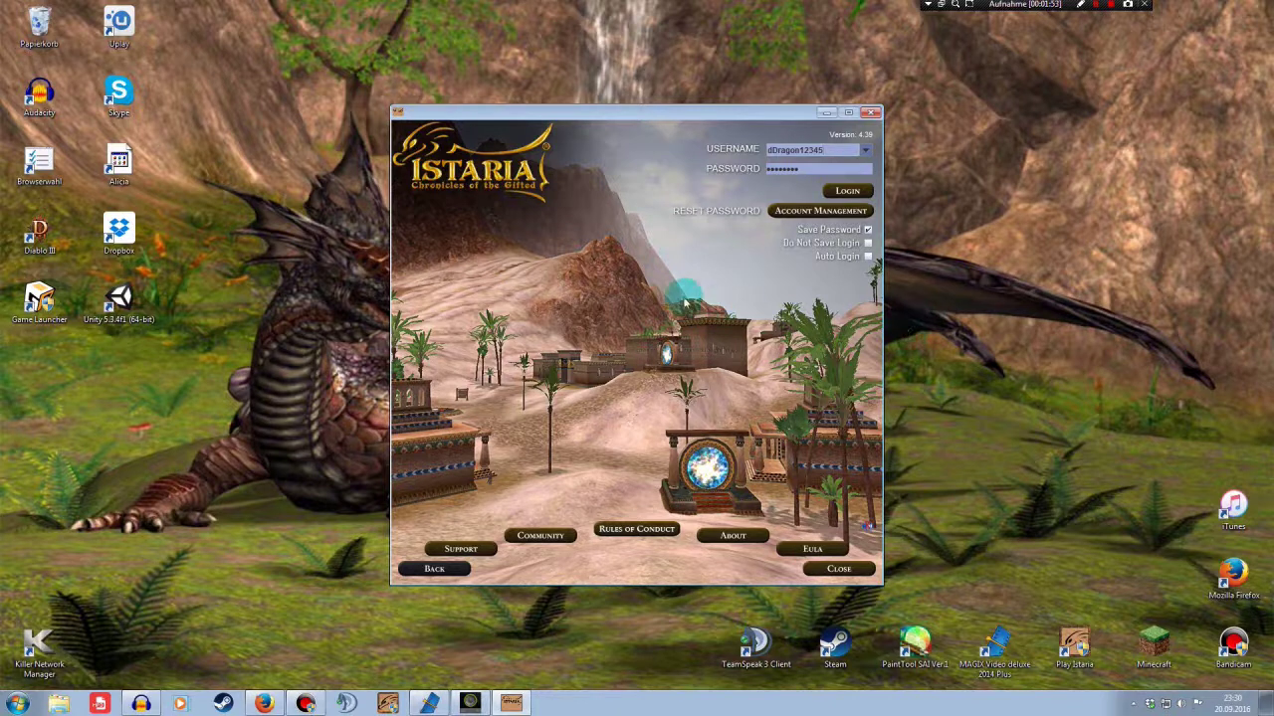
# Log in to the launcher with the saved credentials, then close it again
pyautogui.click(831, 167)
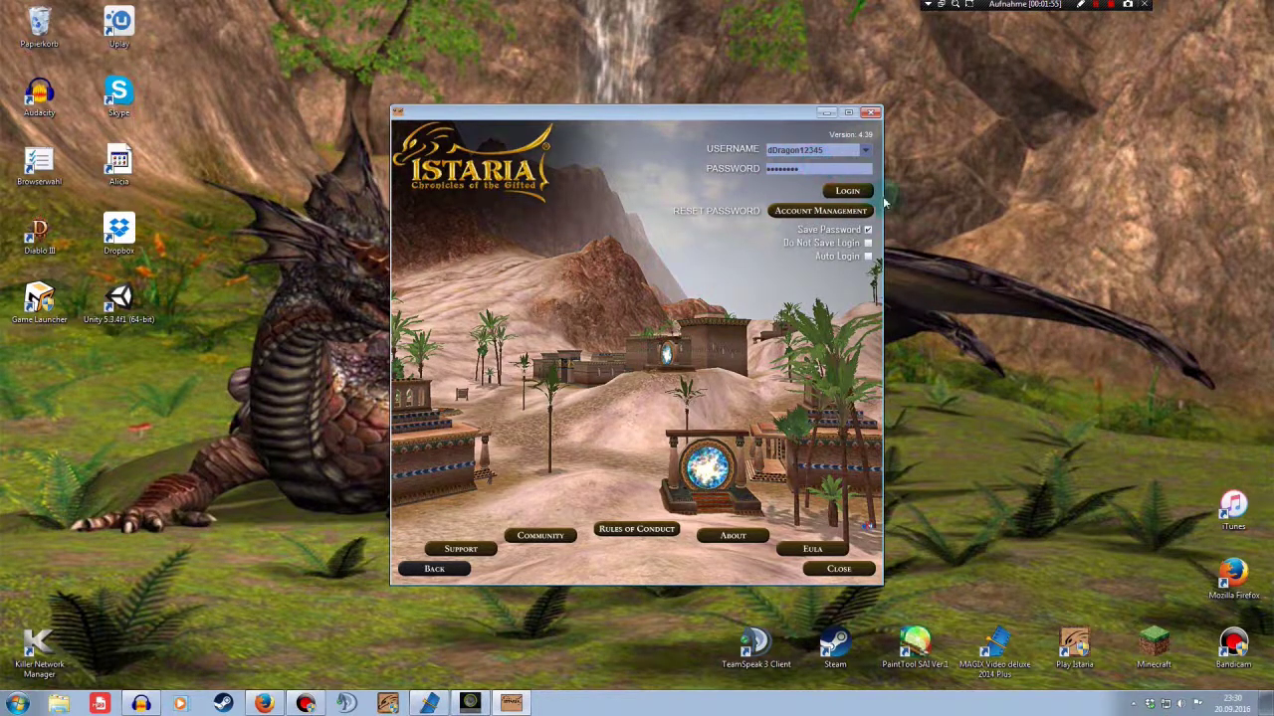
pyautogui.click(848, 190)
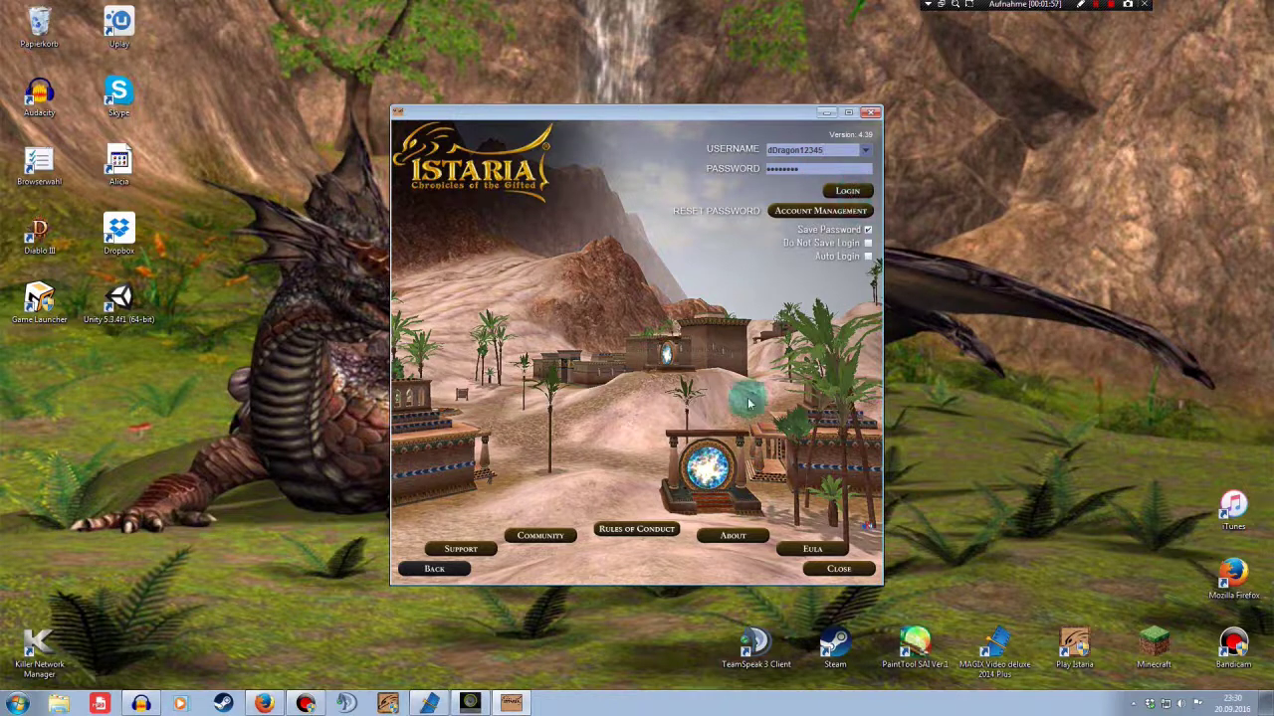
pyautogui.click(664, 302)
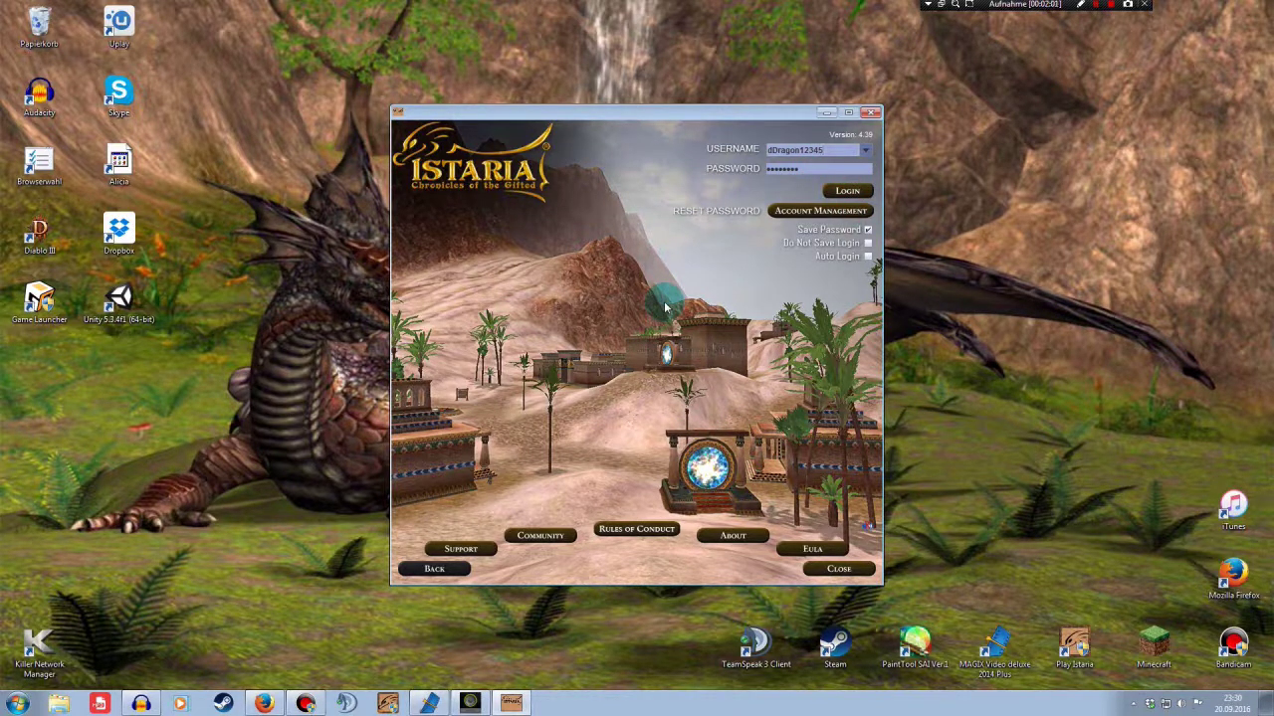
pyautogui.click(846, 190)
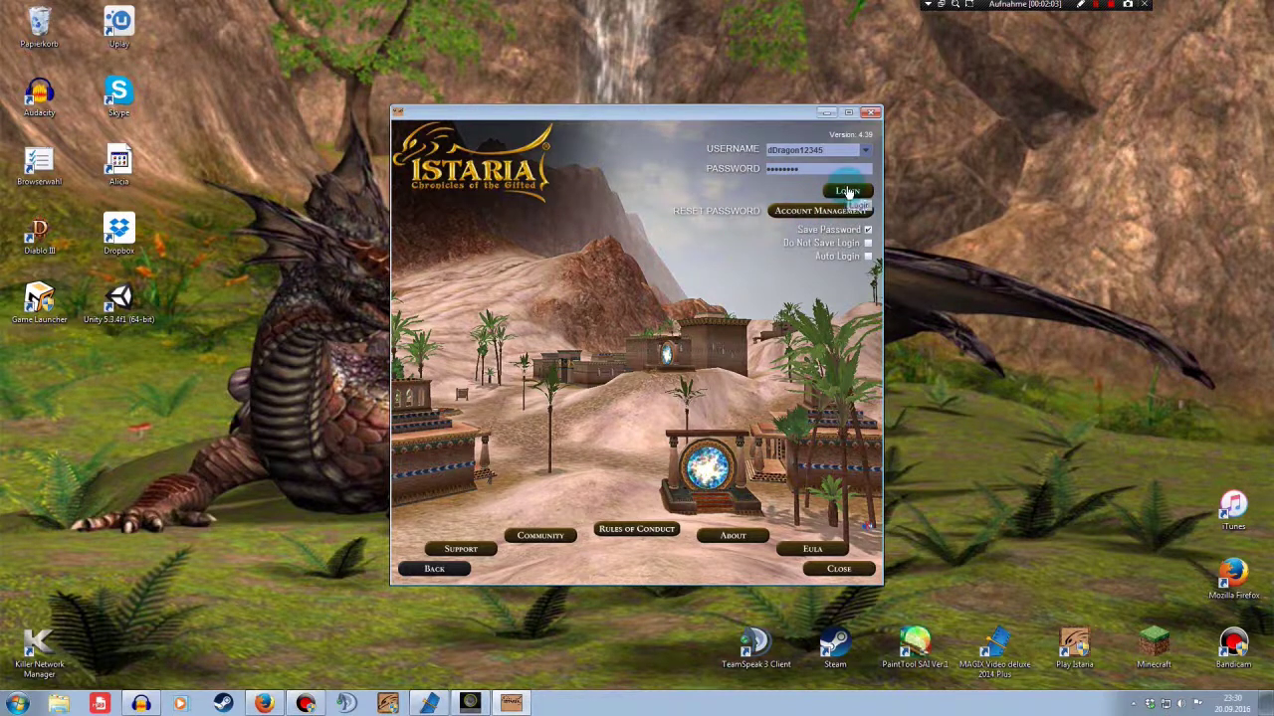
pyautogui.click(764, 324)
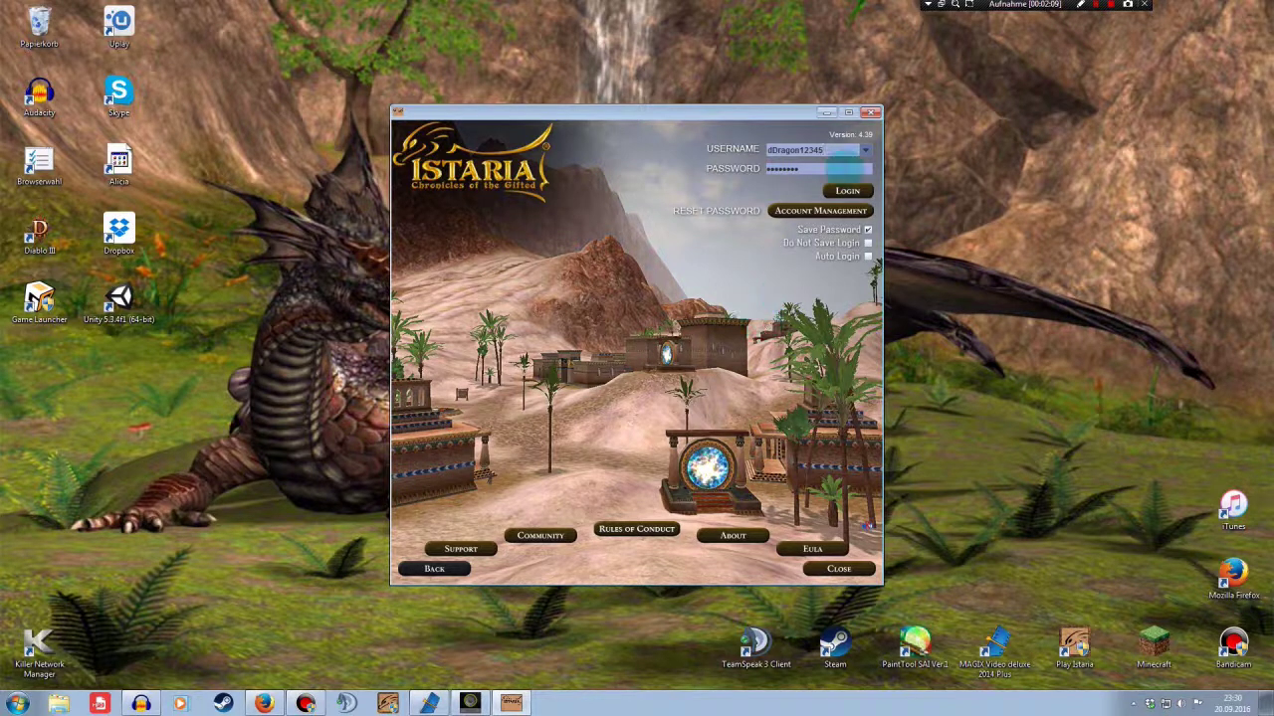
pyautogui.click(873, 115)
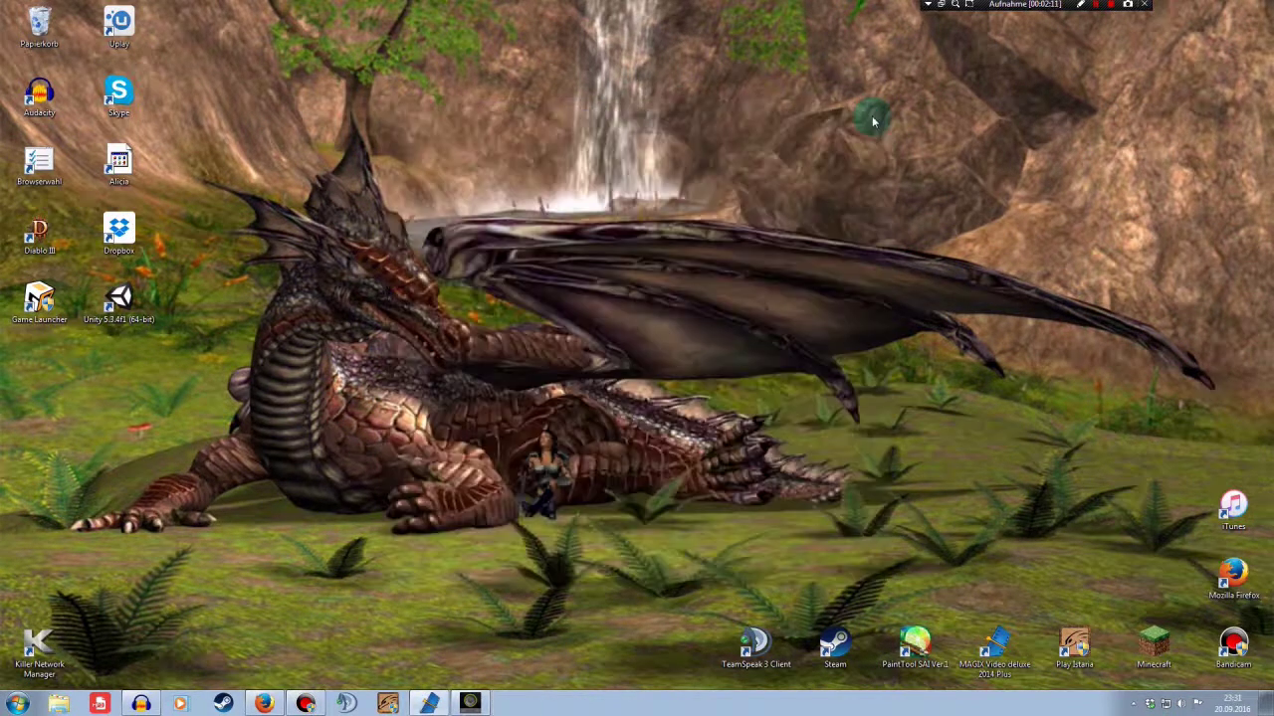